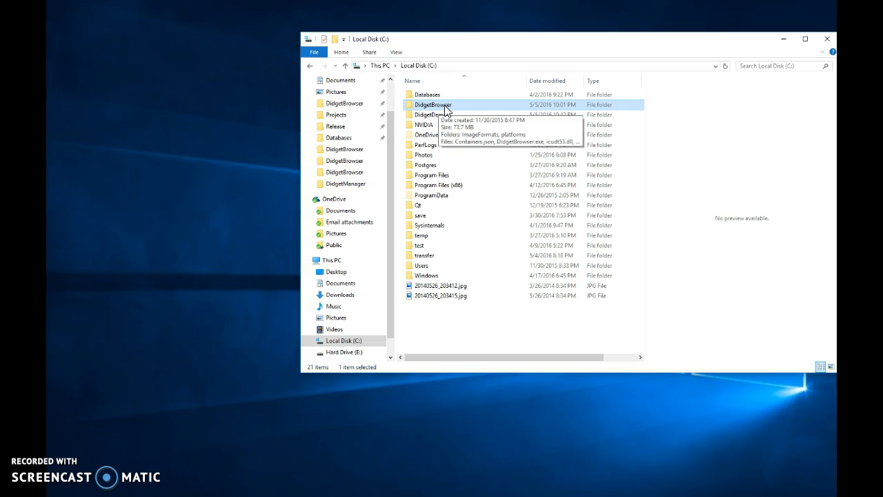
Step: Launch DidgetBrowser.exe from the DidgetBrowser folder and show the database view of the Demo 1 container
double_click(445, 109)
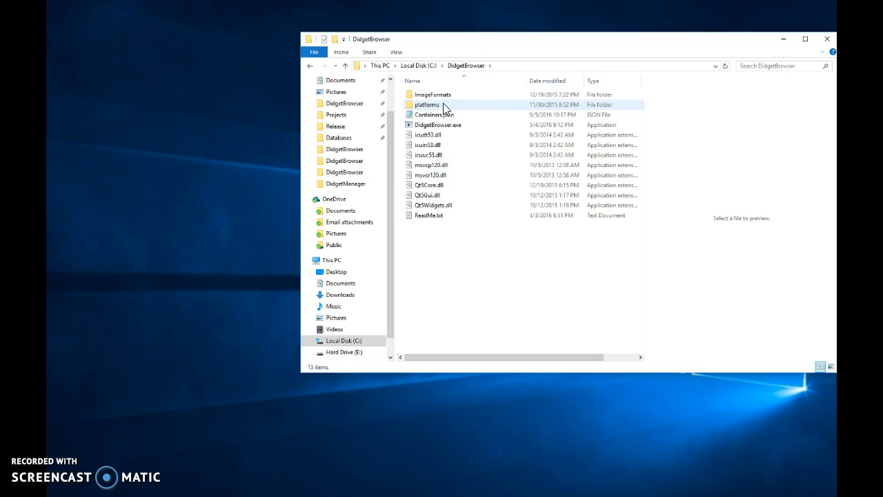
left_click(449, 130)
double_click(450, 130)
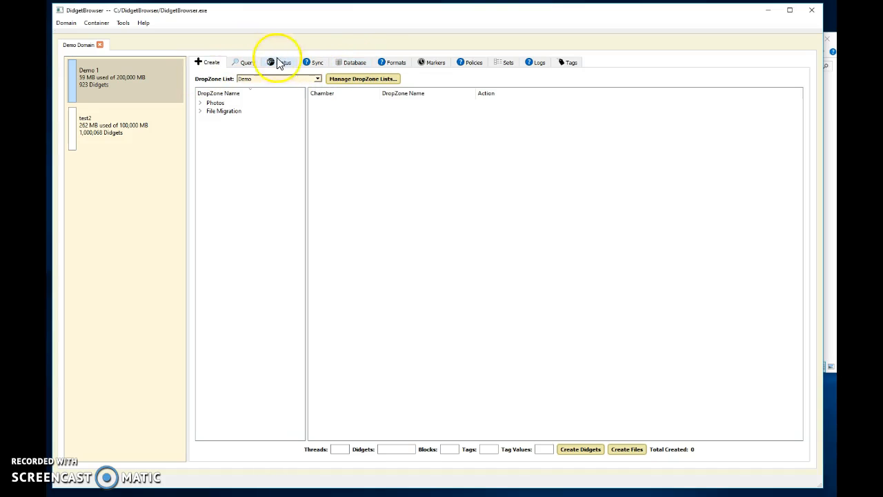
left_click(356, 63)
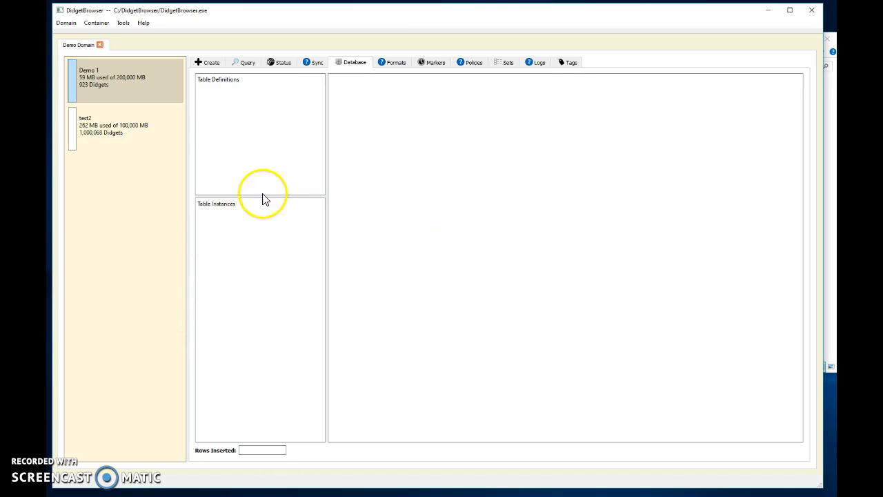
Step: Switch to File Explorer and open the Databases folder on Local Disk (C:)
left_click(831, 284)
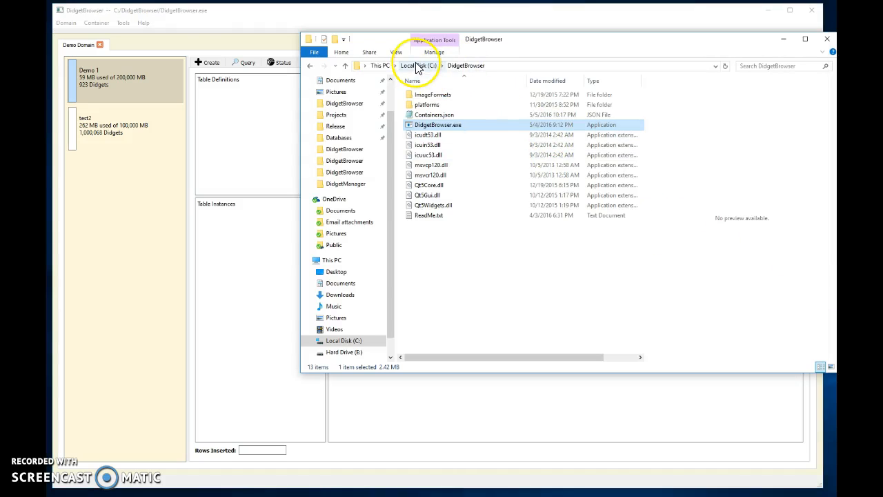
left_click(419, 67)
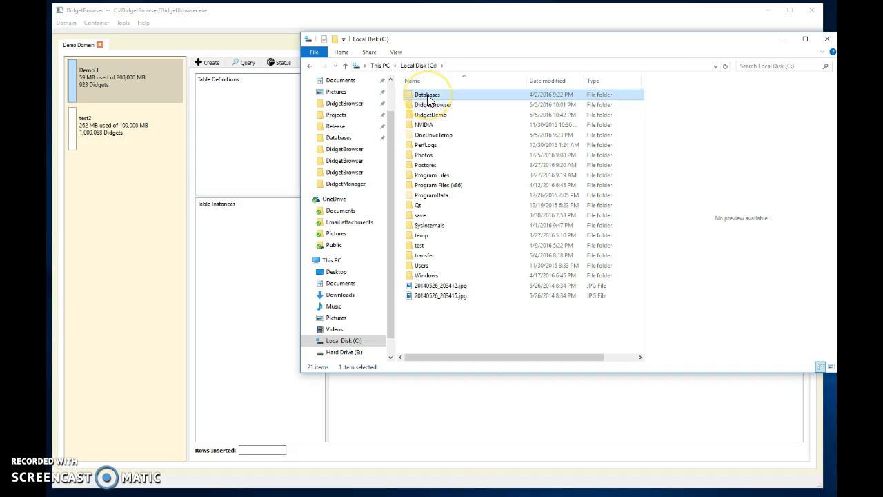
double_click(428, 94)
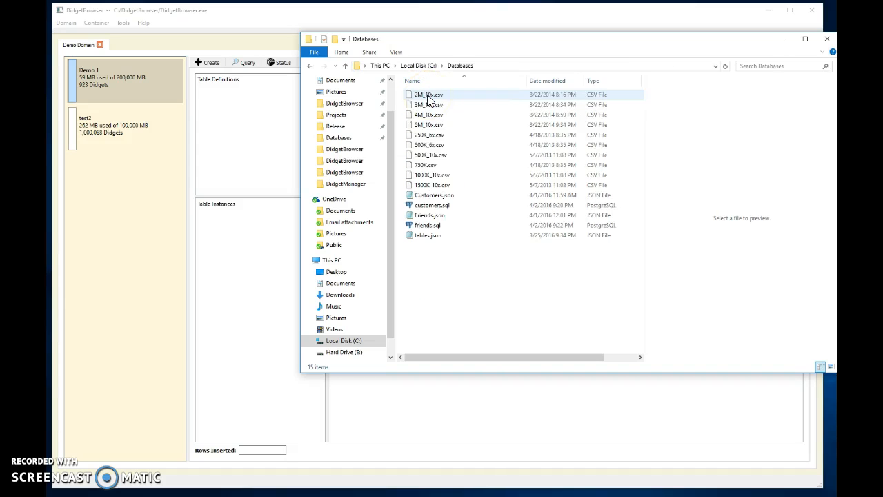
Step: Open Friends.json in Notepad, examine its column definitions and table name, and close it
double_click(436, 221)
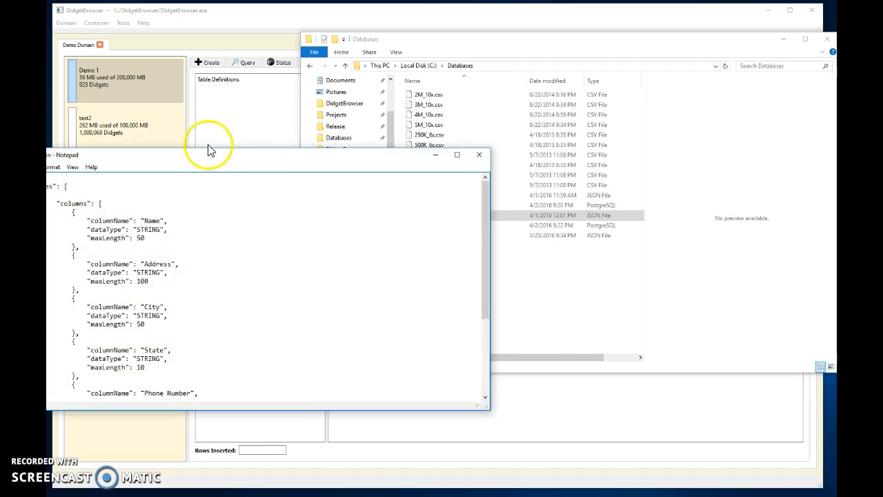
left_click_drag(211, 156, 308, 108)
scroll(250, 178, "down", 4)
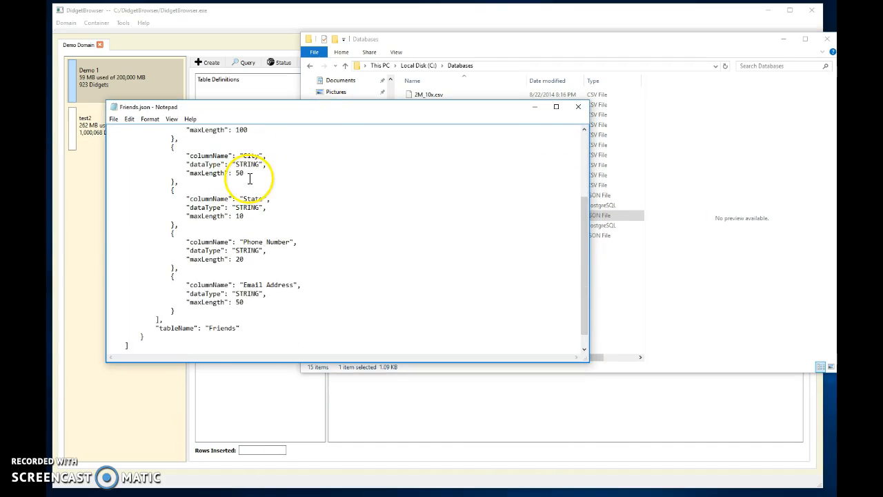
scroll(231, 317, "up", 3)
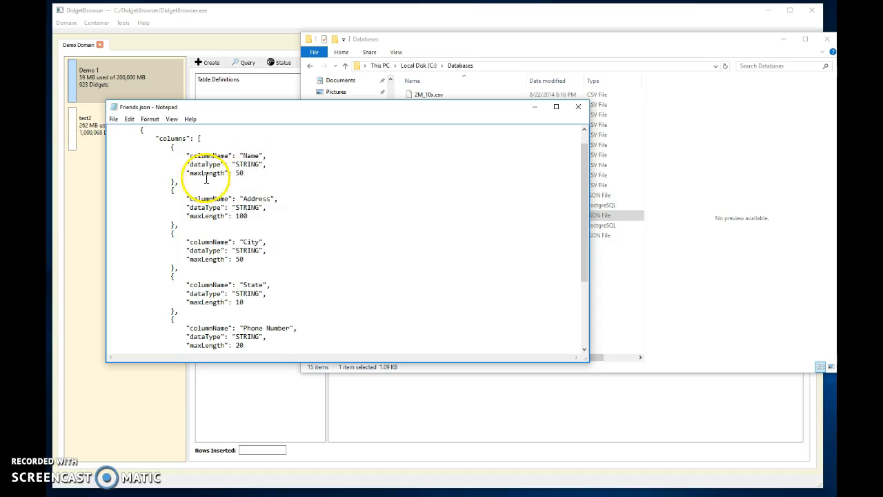
scroll(256, 276, "down", 4)
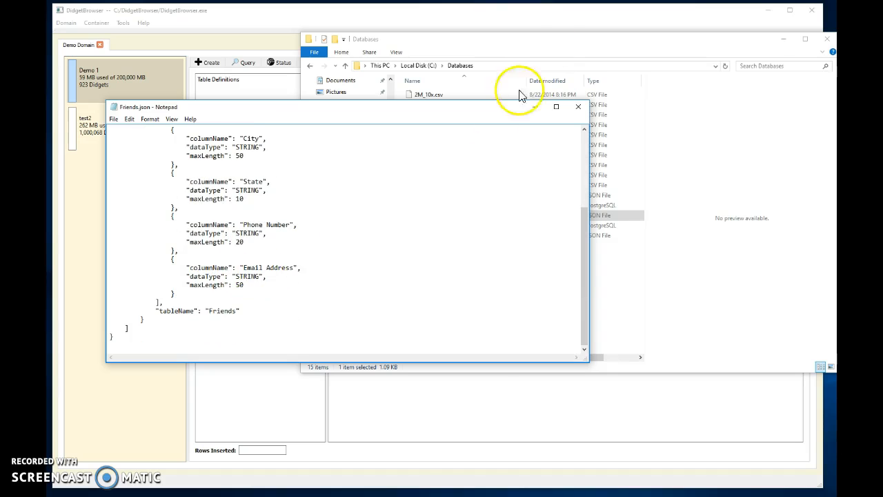
left_click(576, 109)
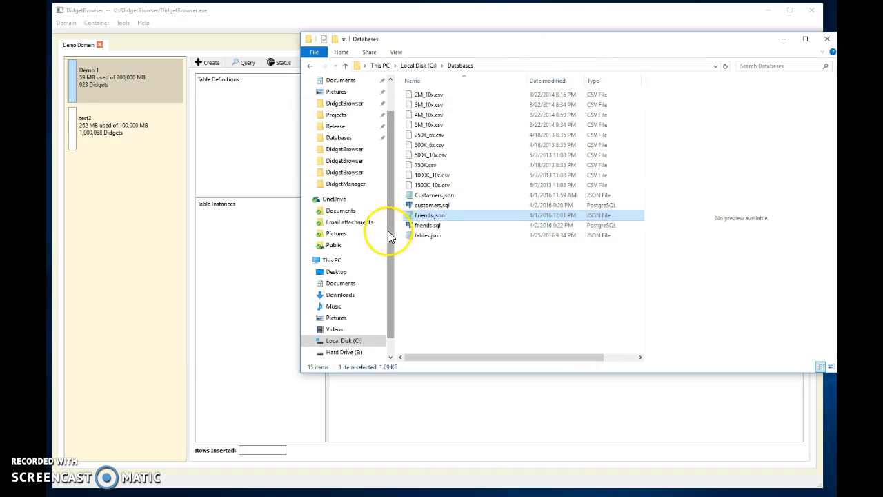
Step: Open Customers.json in Notepad, examine its column definitions and table name, and close it
double_click(433, 198)
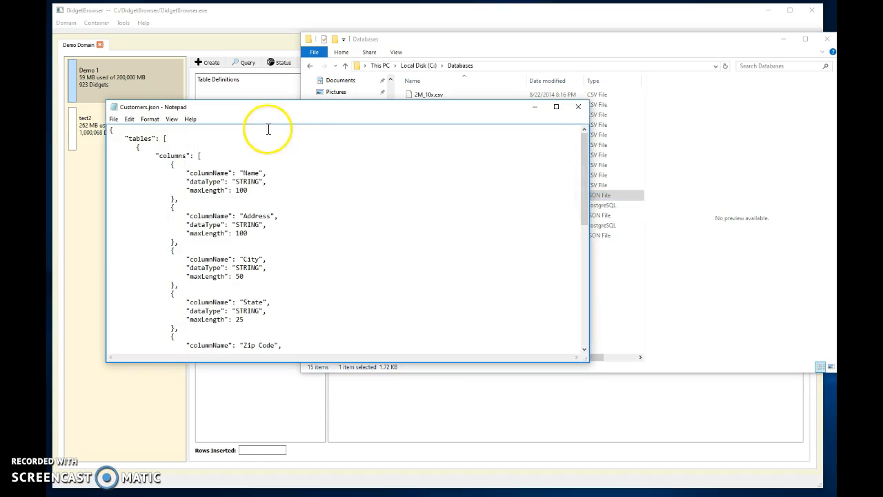
scroll(262, 171, "down", 2)
scroll(262, 171, "down", 9)
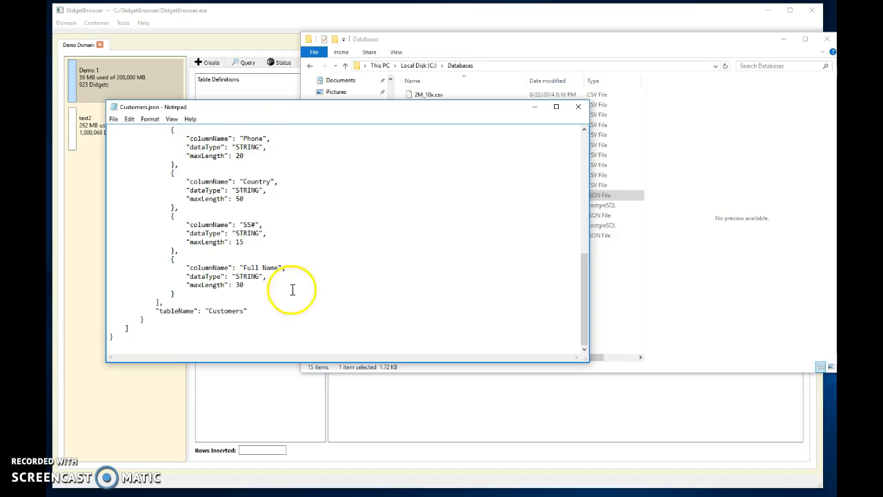
scroll(260, 234, "up", 1)
scroll(260, 234, "up", 3)
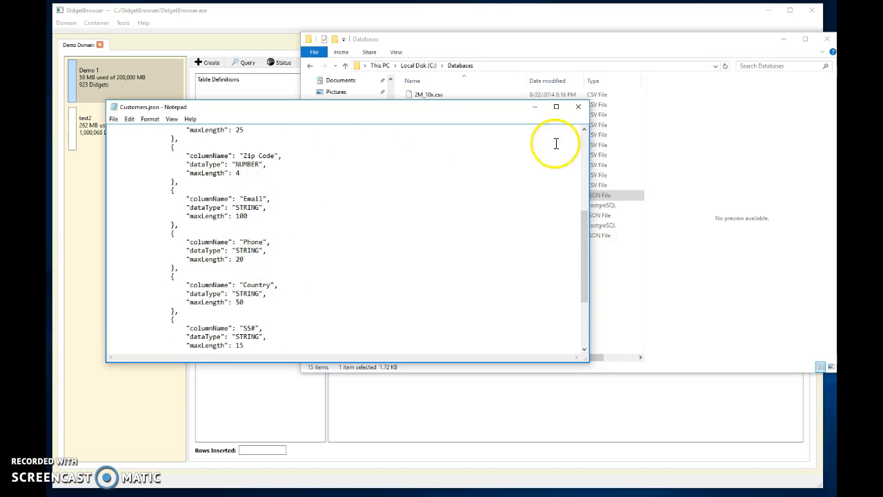
left_click(578, 108)
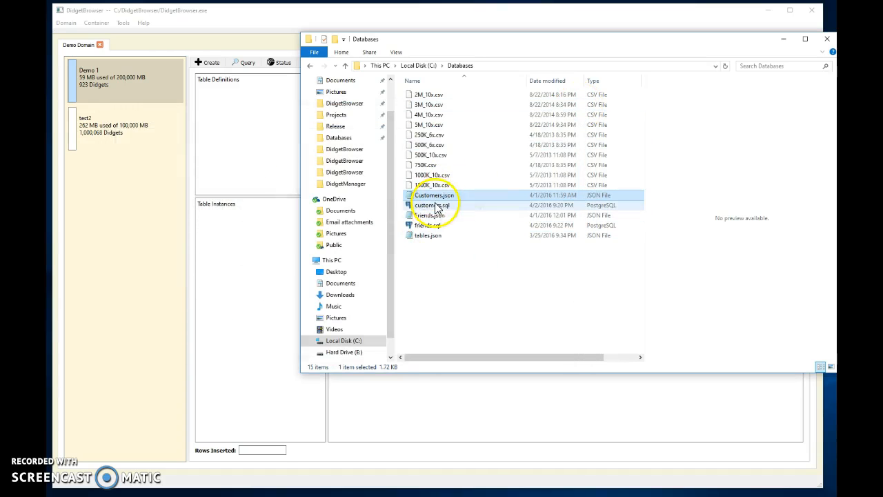
Step: Import tables.json from the Databases folder into DidgetBrowser's table definitions and return to DidgetBrowser
left_click(431, 238)
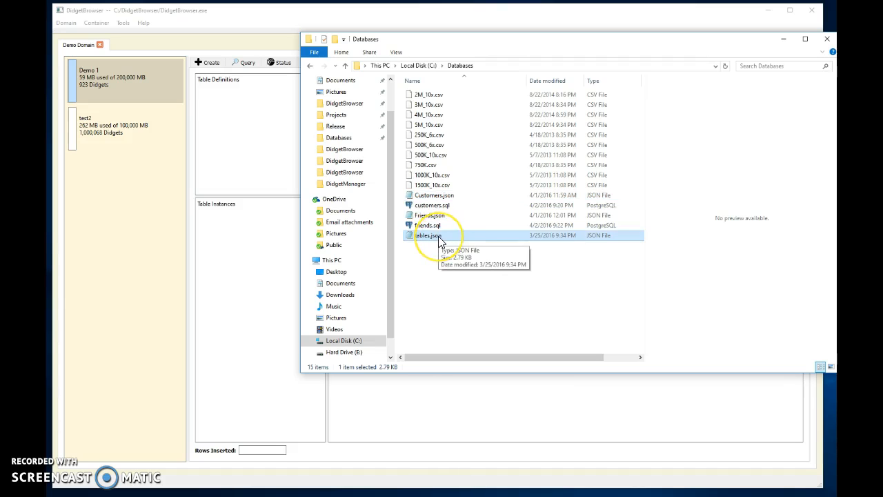
left_click_drag(439, 240, 228, 122)
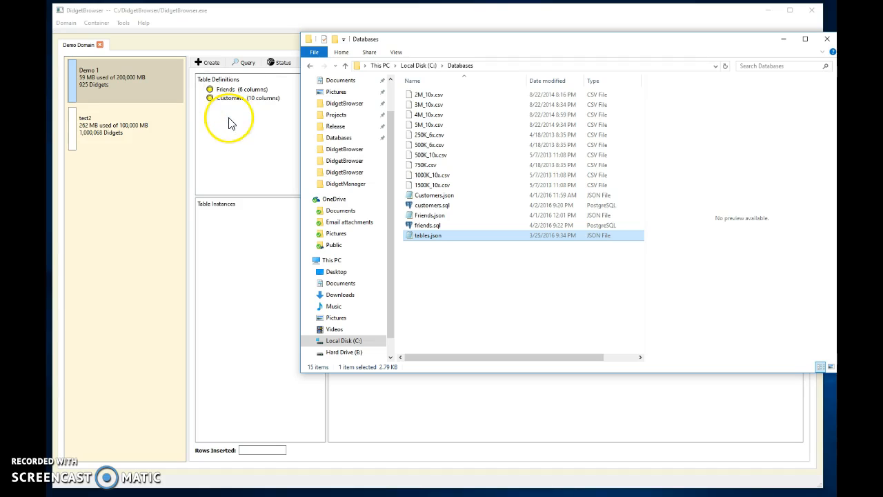
left_click(253, 160)
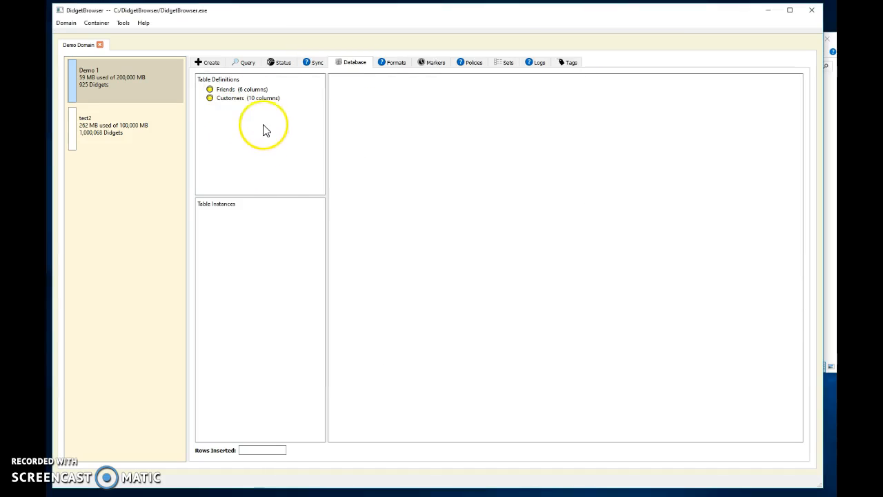
Step: Open the Friends table definition to examine its columns, types and maximum lengths, and close it without changes
double_click(235, 90)
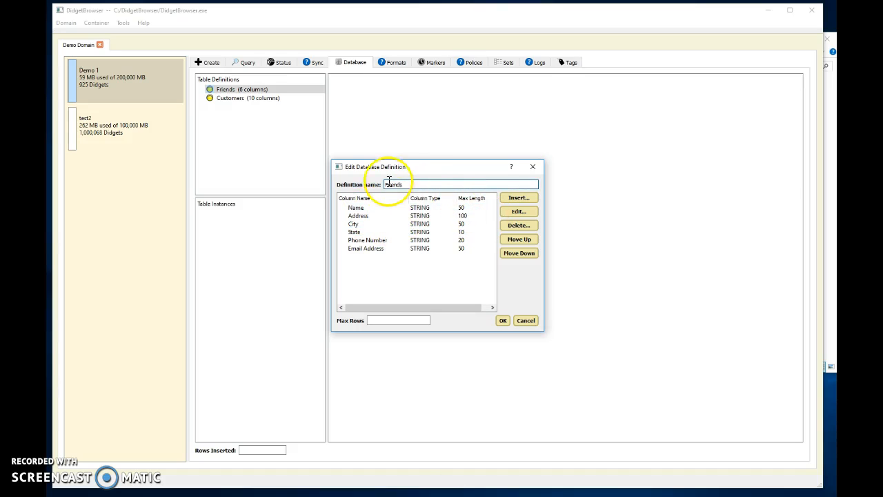
left_click(533, 169)
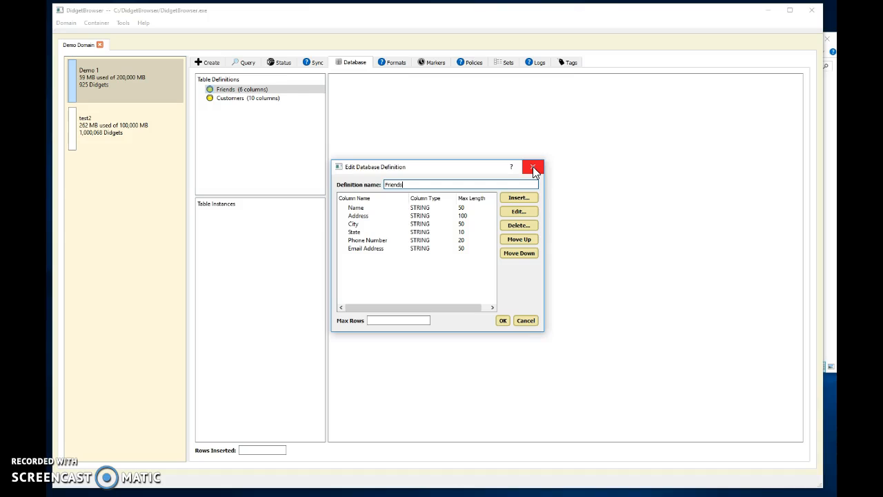
left_click(533, 169)
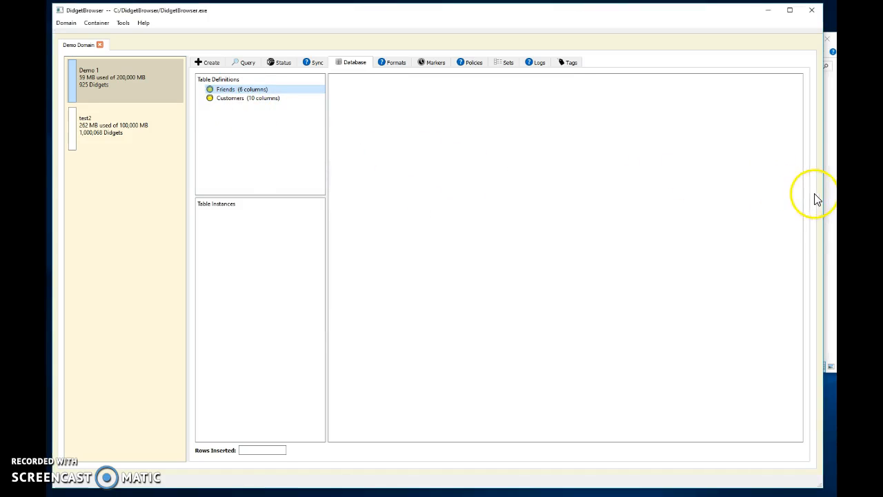
Step: Create a table instance named 250K_6x from 250K_6x.csv in the Databases folder, using the Friends definition
left_click(831, 199)
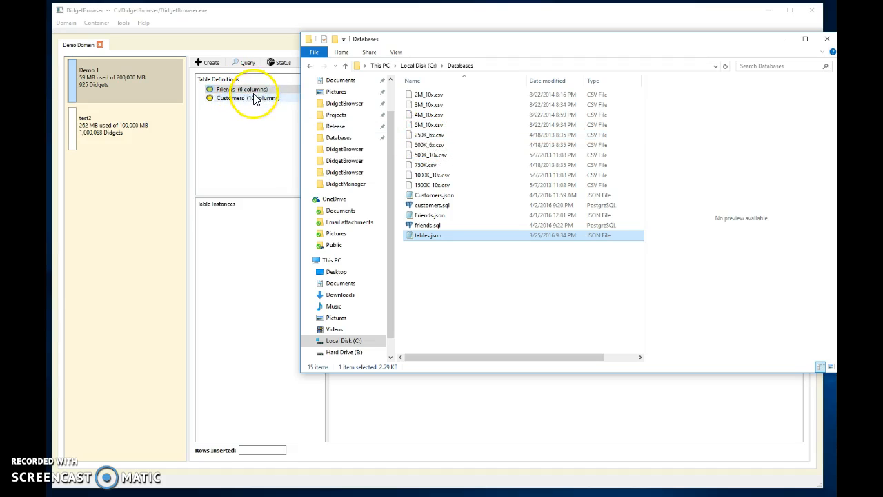
left_click(442, 138)
left_click_drag(439, 138, 236, 92)
left_click(508, 315)
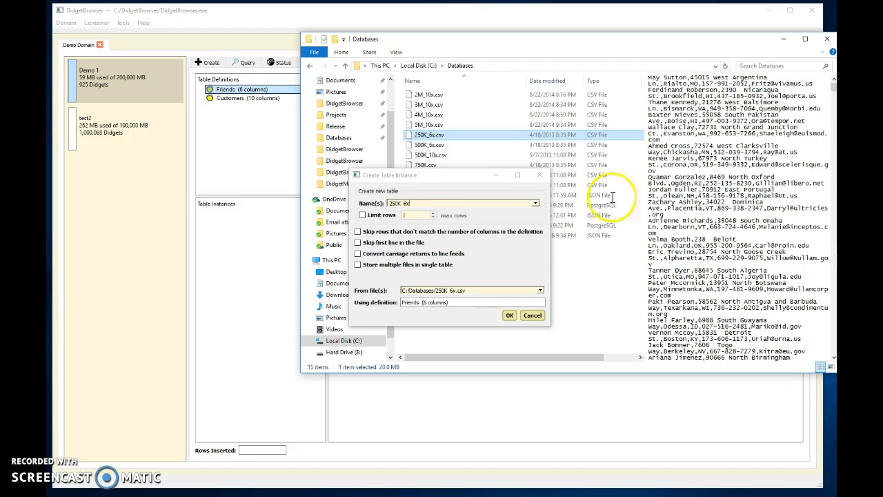
left_click(509, 315)
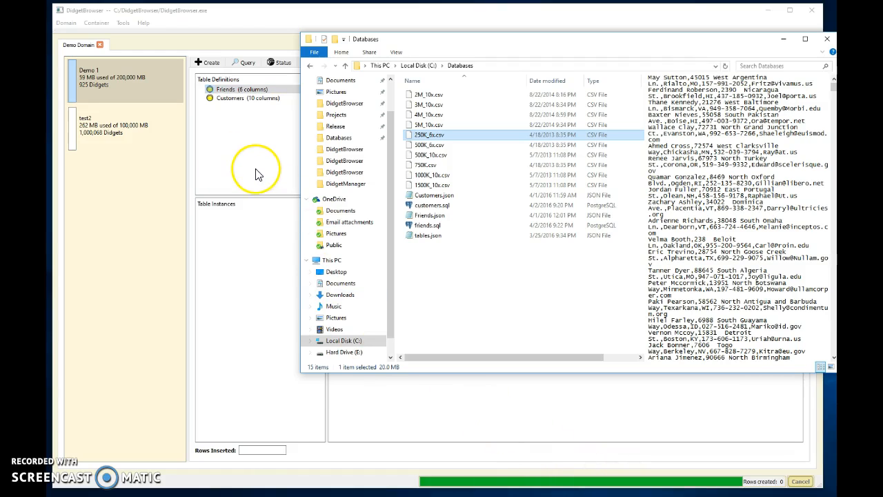
Step: Return to DidgetBrowser and display all rows of the 250K_6x table instance
left_click(243, 249)
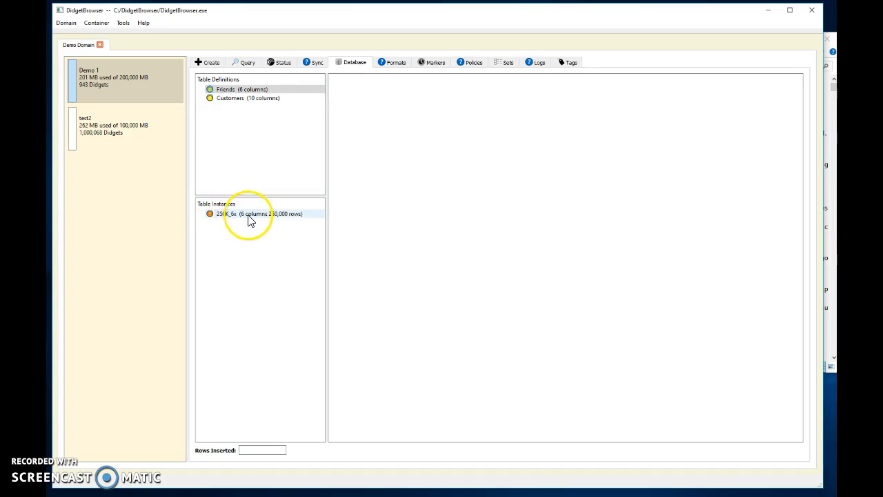
mouse_move(249, 216)
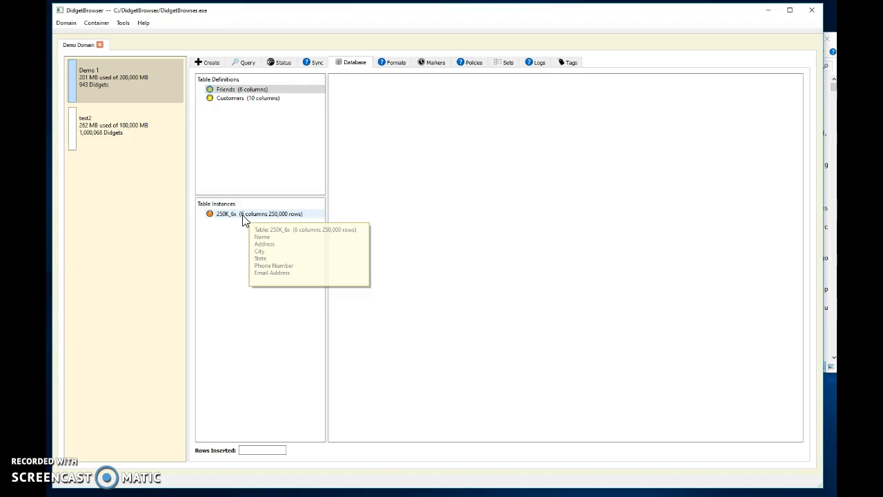
left_click(243, 218)
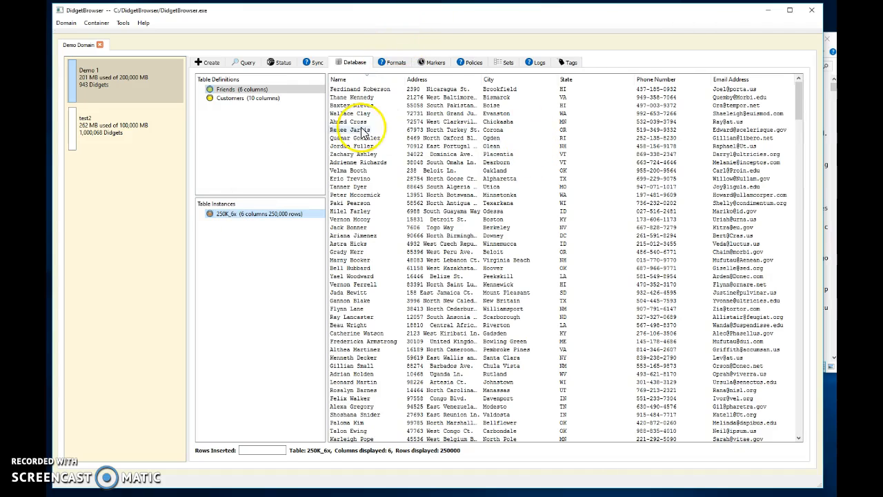
Step: Sort the 250K_6x rows by Name, by City in both directions and by State in both directions, and reload the table's original order
left_click(356, 79)
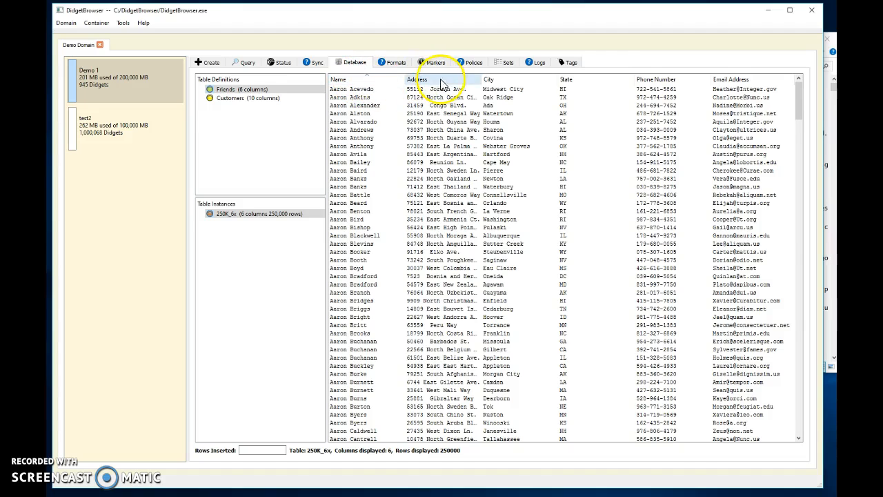
left_click(506, 78)
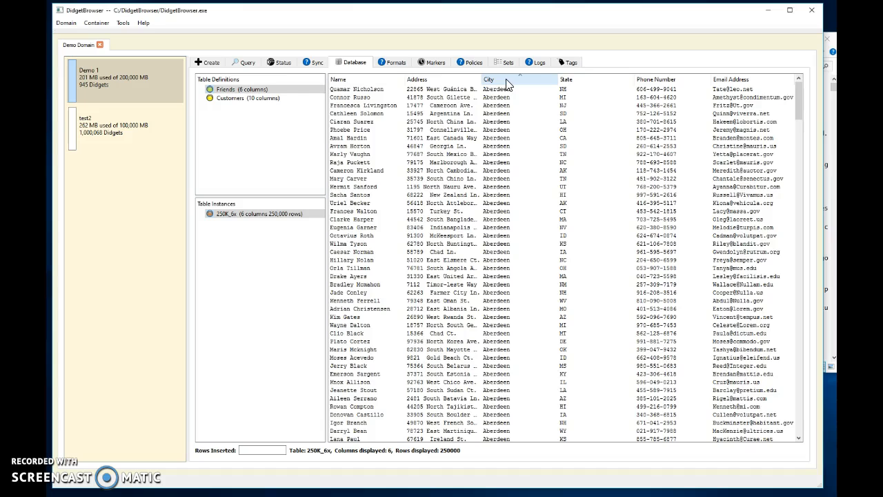
left_click(507, 82)
left_click(576, 80)
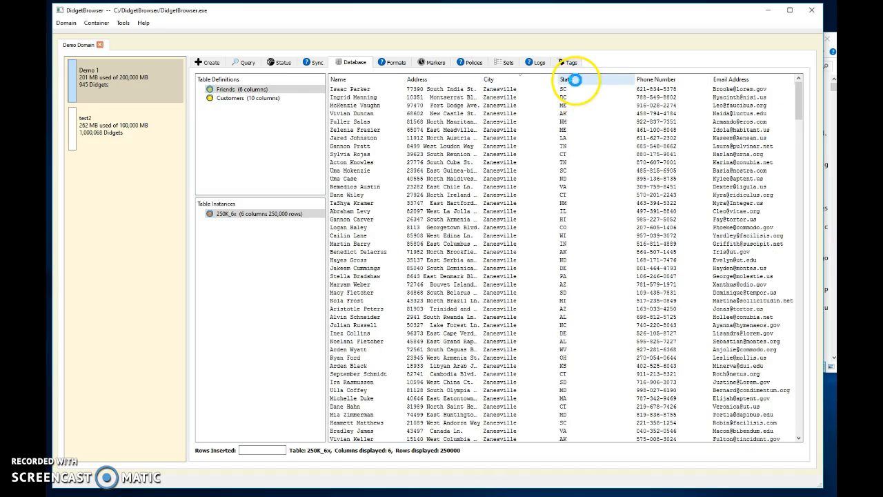
left_click(576, 82)
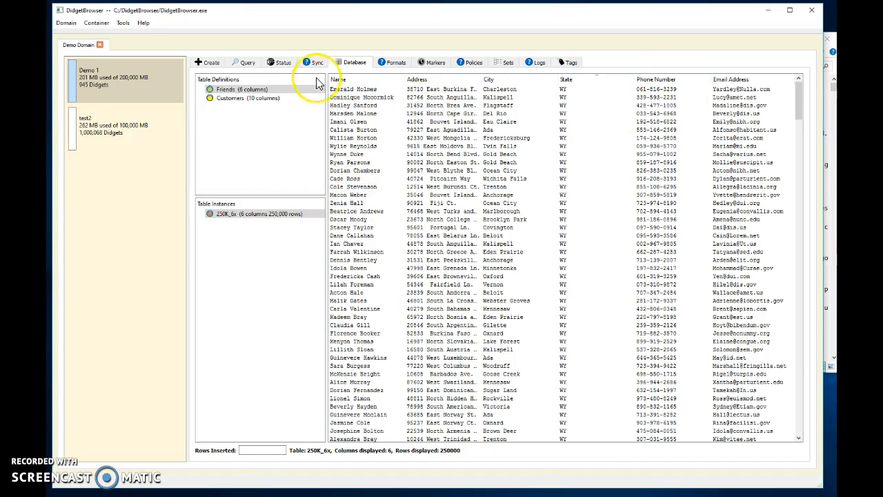
left_click(240, 215)
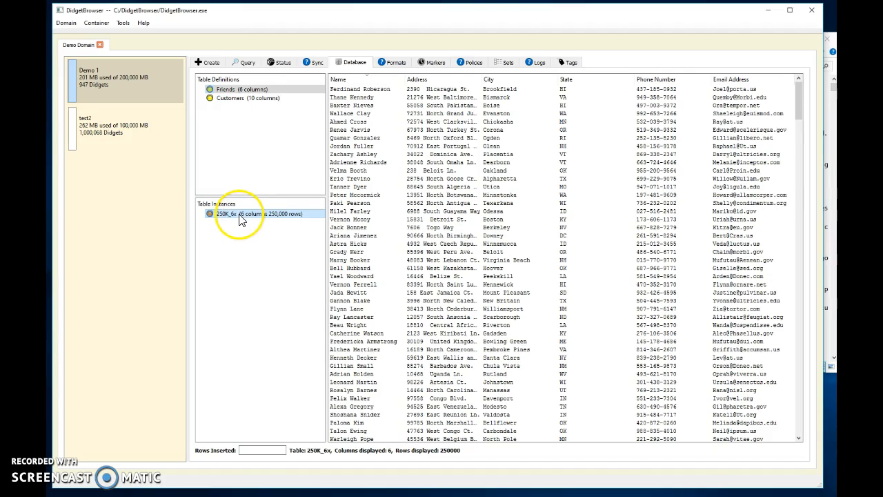
Step: Start a table view on 250K_6x named "People who live in N states", displaying every column except Email Address
mouse_move(243, 220)
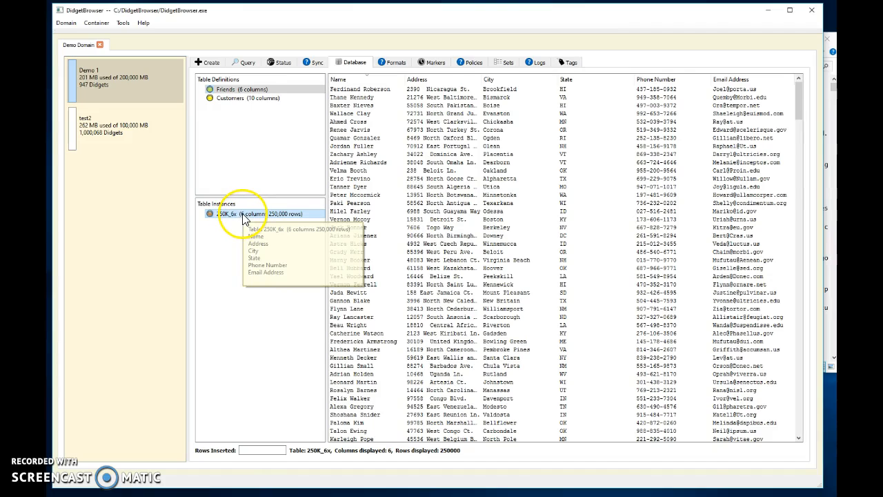
right_click(234, 216)
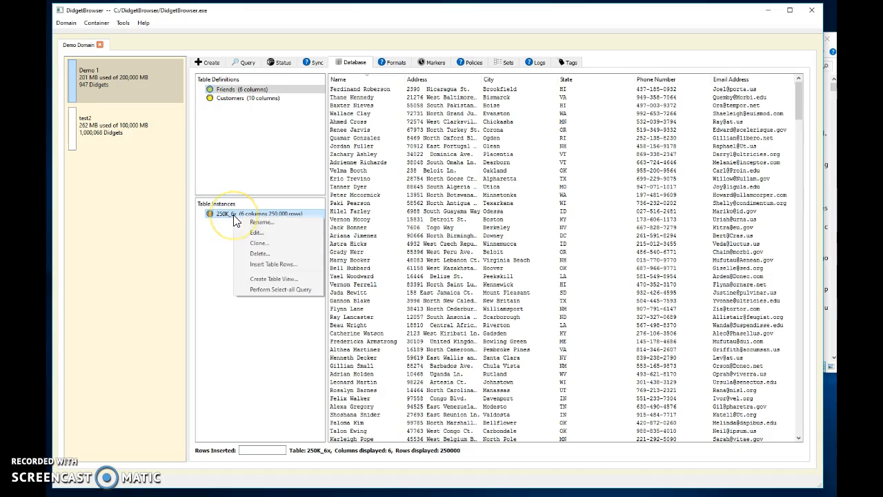
left_click(266, 278)
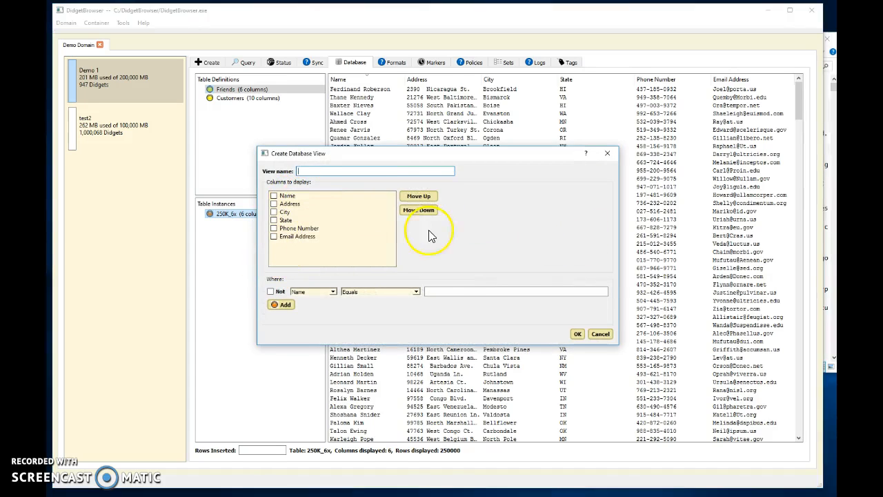
left_click_drag(397, 163, 394, 170)
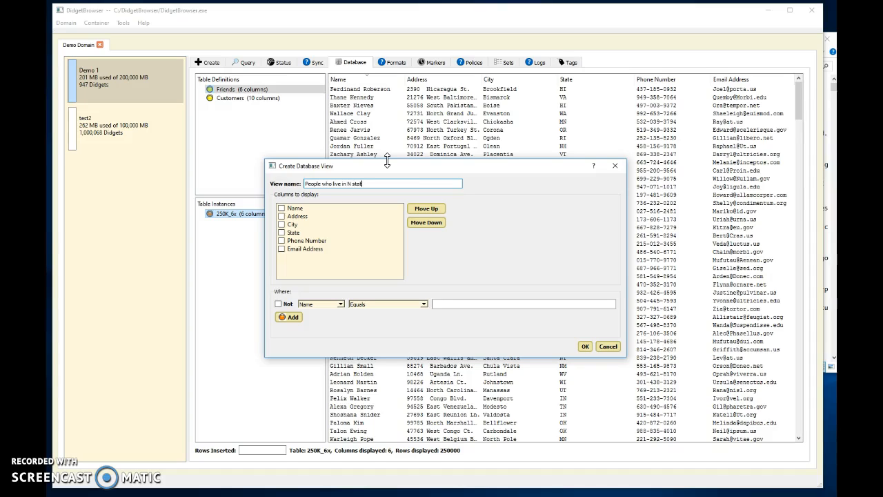
right_click(349, 235)
left_click(367, 239)
left_click(282, 249)
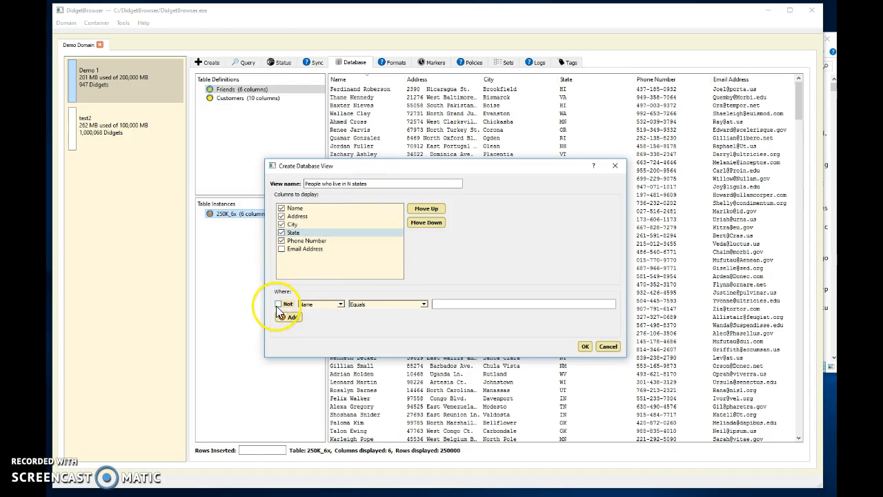
Step: Filter the view to rows where State starts with "N" and create it
left_click(337, 304)
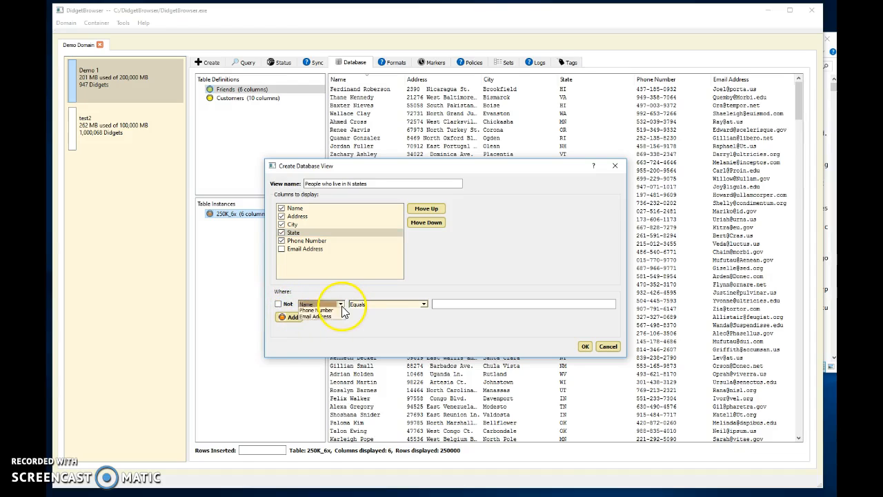
left_click(311, 330)
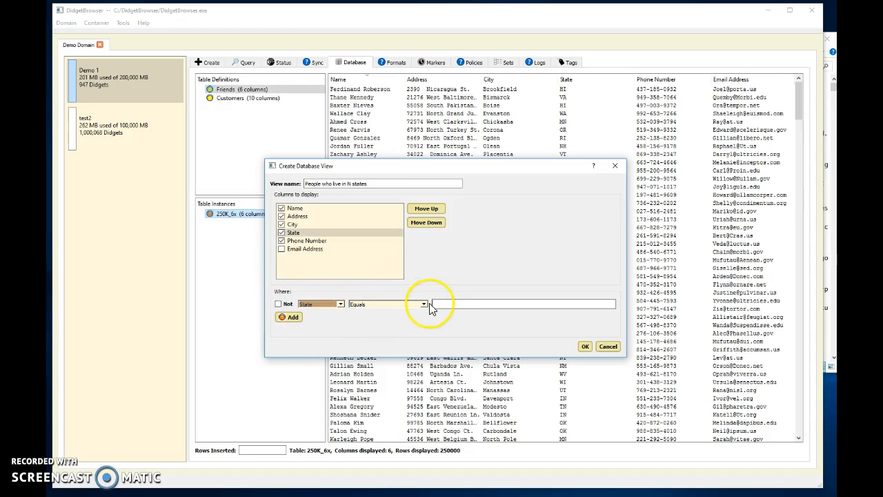
left_click(423, 303)
left_click(364, 318)
left_click(458, 305)
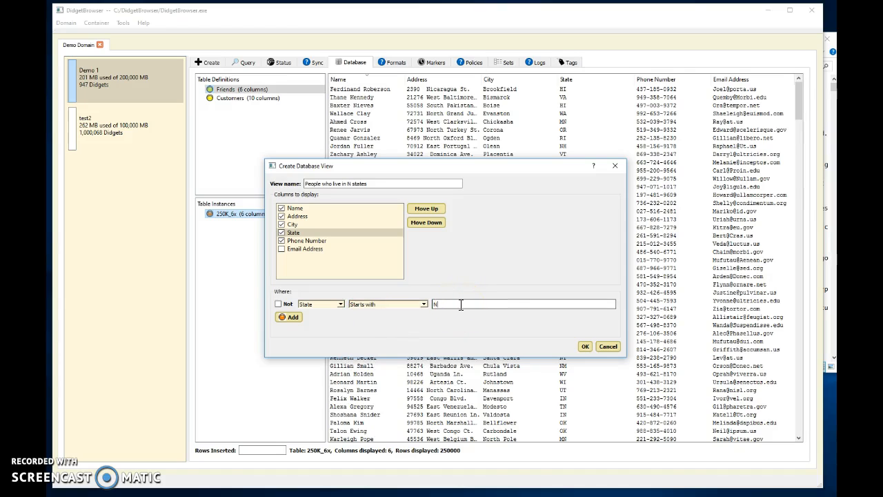
type("N")
left_click(585, 346)
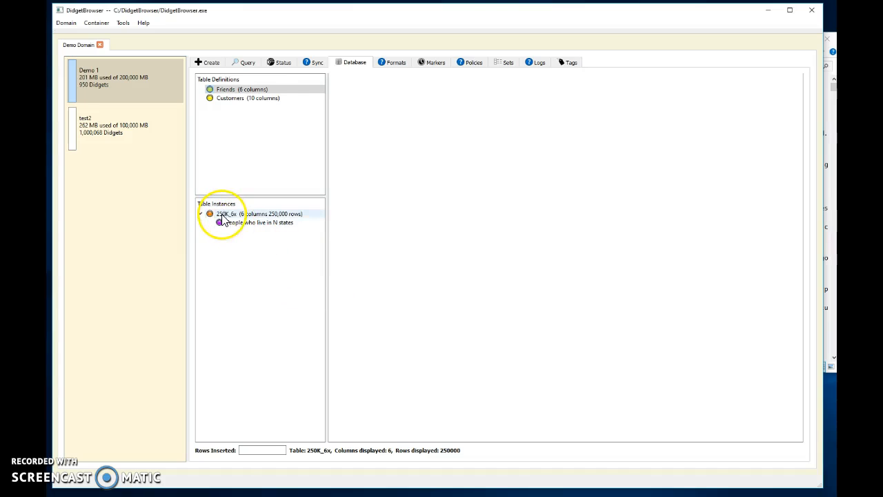
Step: Display all 250K_6x rows, then the "People who live in N states" view, sorted by State in both directions
left_click(246, 216)
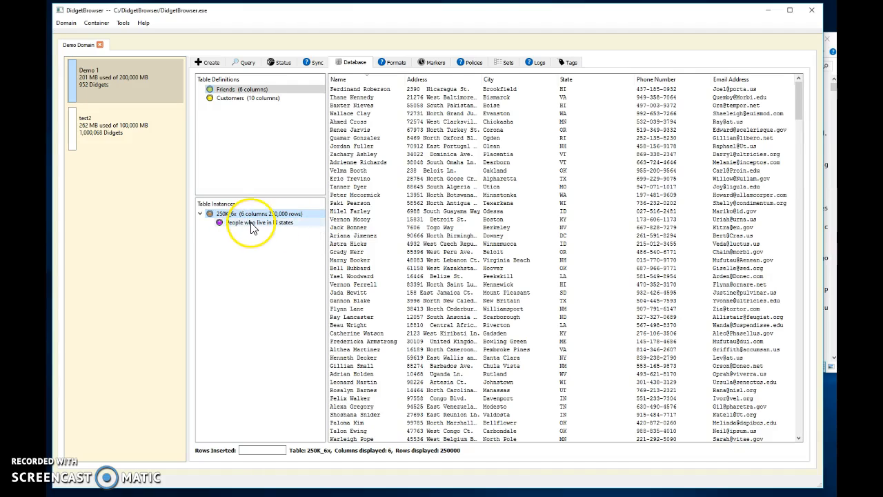
left_click(252, 223)
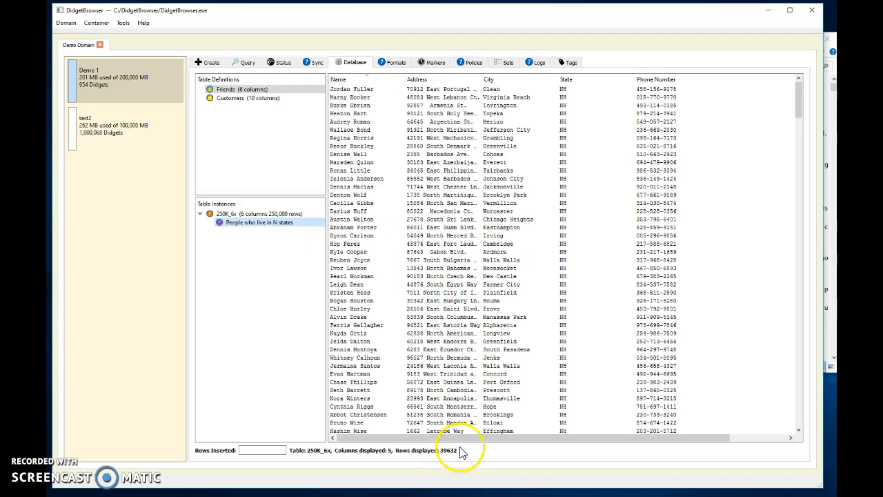
left_click(576, 81)
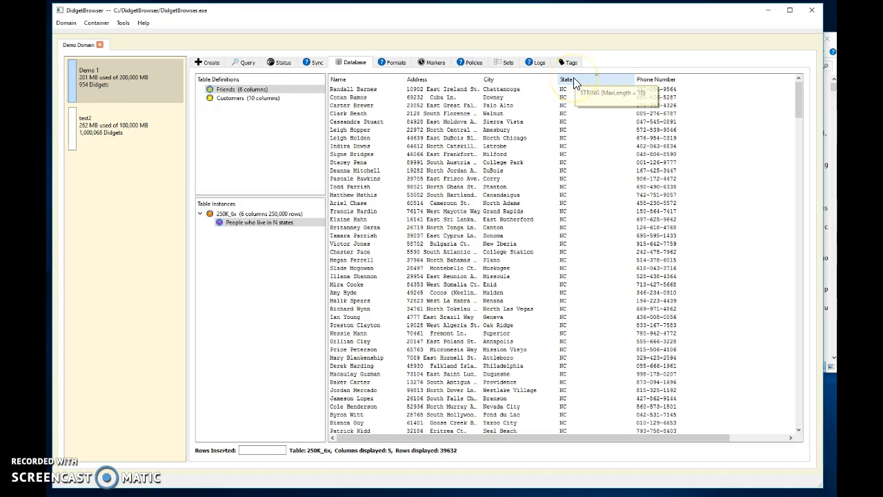
left_click(575, 81)
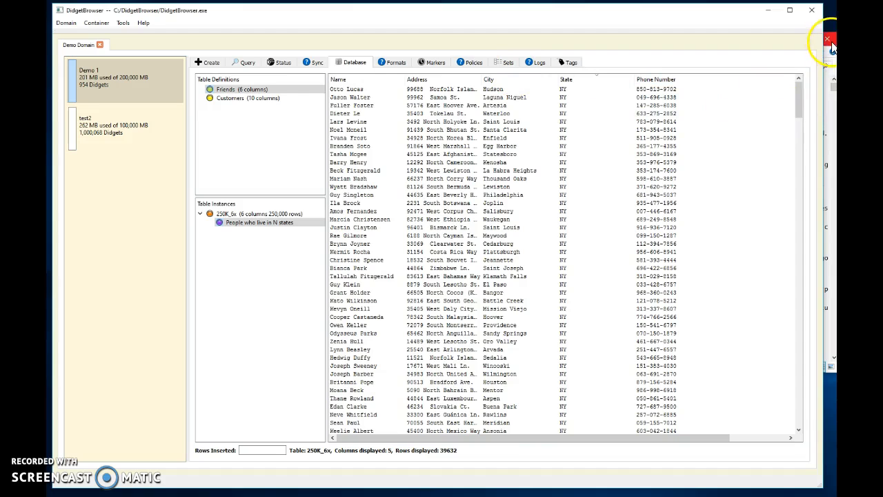
Step: Create a table instance named 1000K_10x from 1000K_10x.csv in the Databases folder, using the Customers definition, and return to DidgetBrowser
left_click(829, 119)
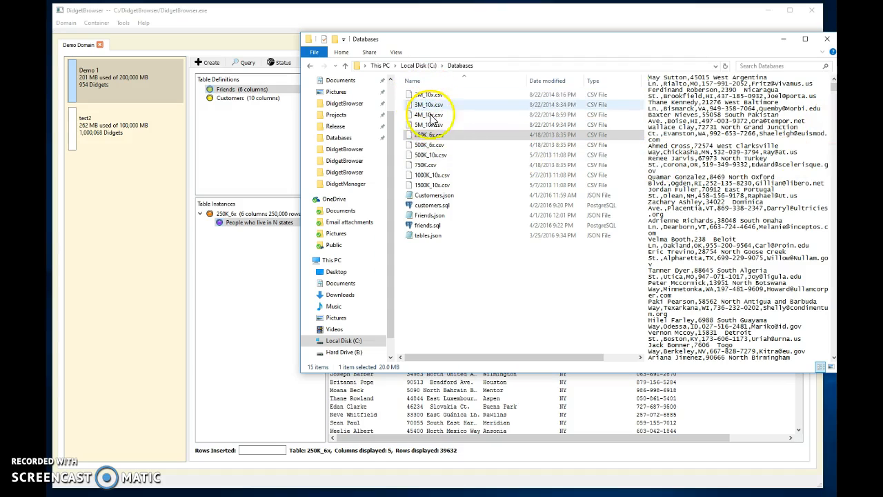
left_click(461, 178)
left_click_drag(462, 180, 228, 101)
left_click(509, 317)
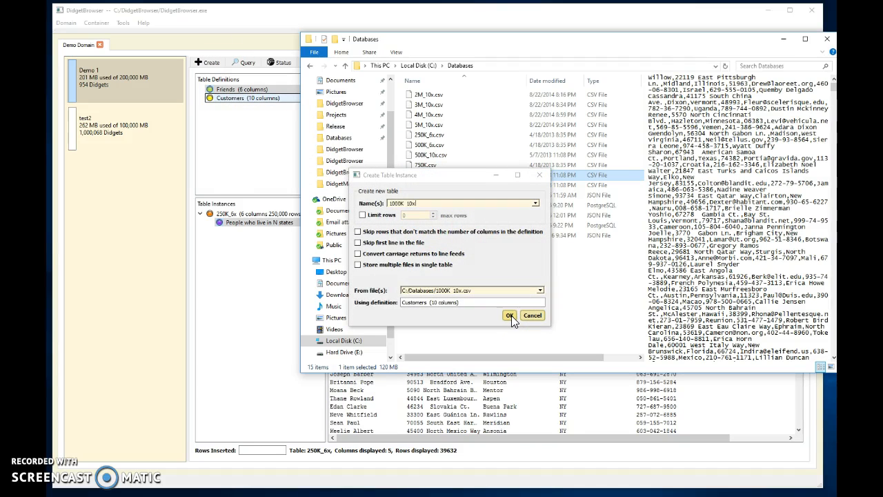
left_click(248, 358)
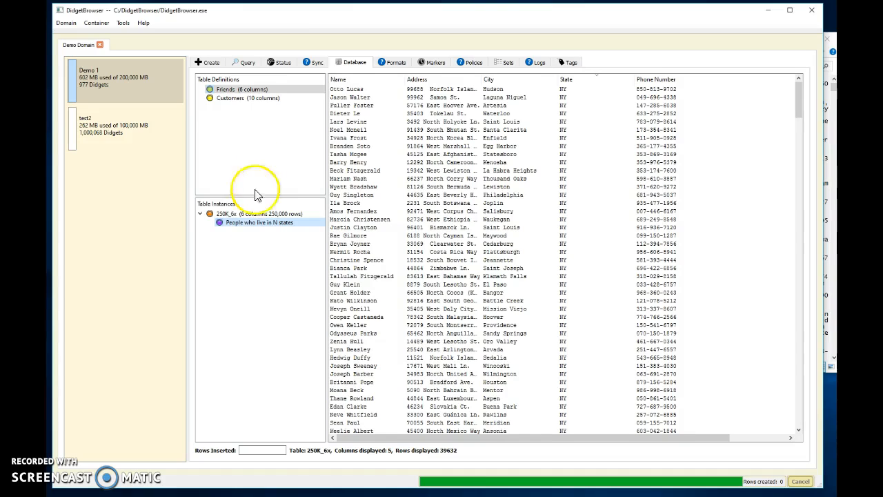
Step: Display all rows of the 1000K_10x table instance with a wider Address column, sorted by City
left_click(241, 224)
left_click(236, 215)
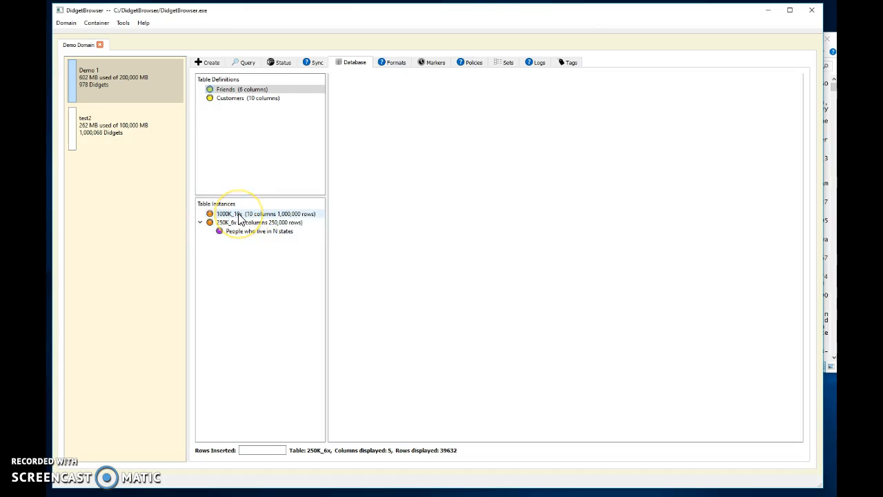
double_click(237, 214)
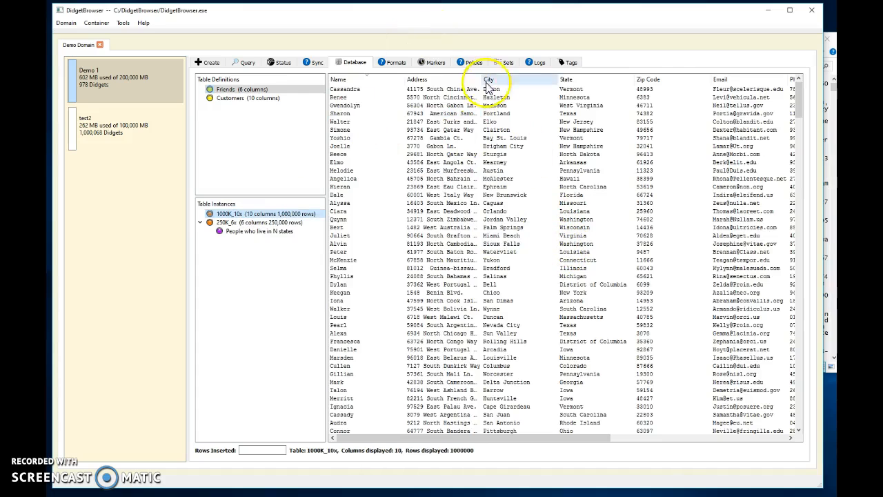
left_click_drag(482, 76, 535, 78)
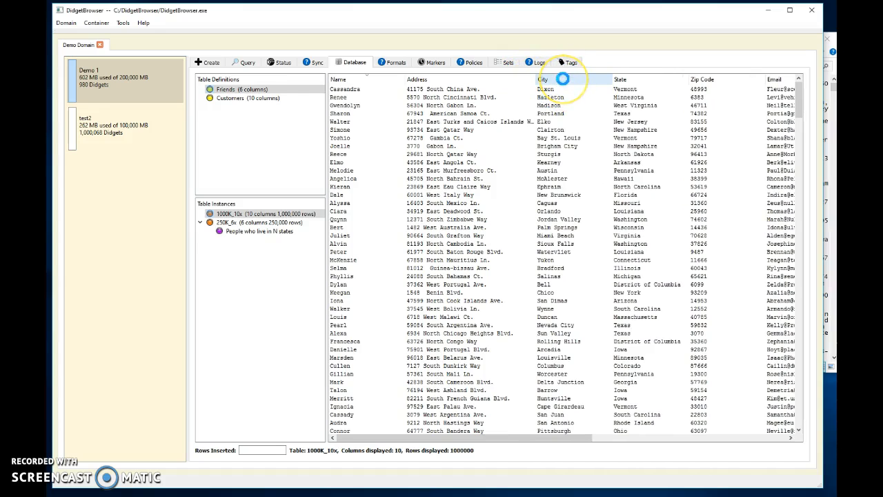
left_click(563, 78)
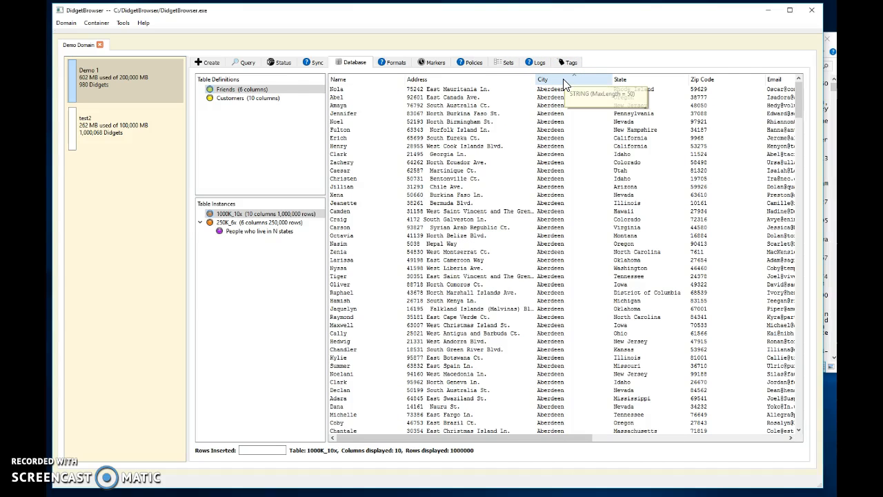
Step: Start a table view on 1000K_10x named "People with la name and 24 addresses", displaying all columns
left_click(238, 215)
right_click(239, 216)
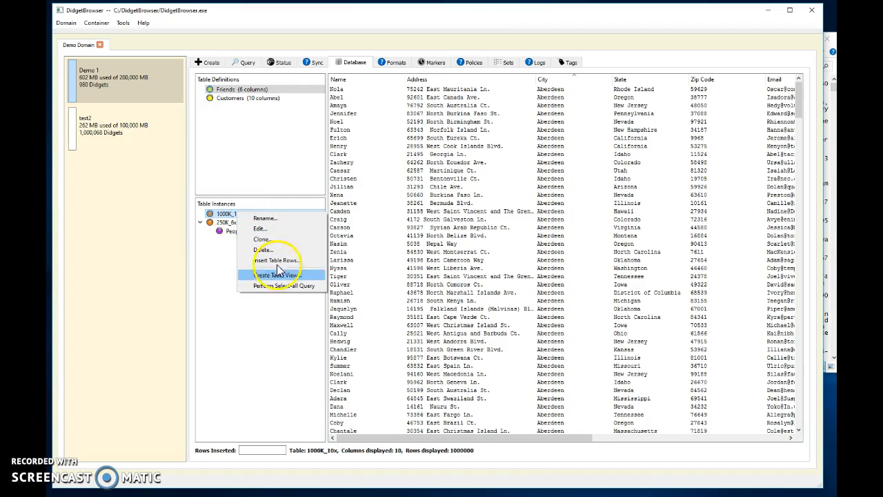
left_click(280, 282)
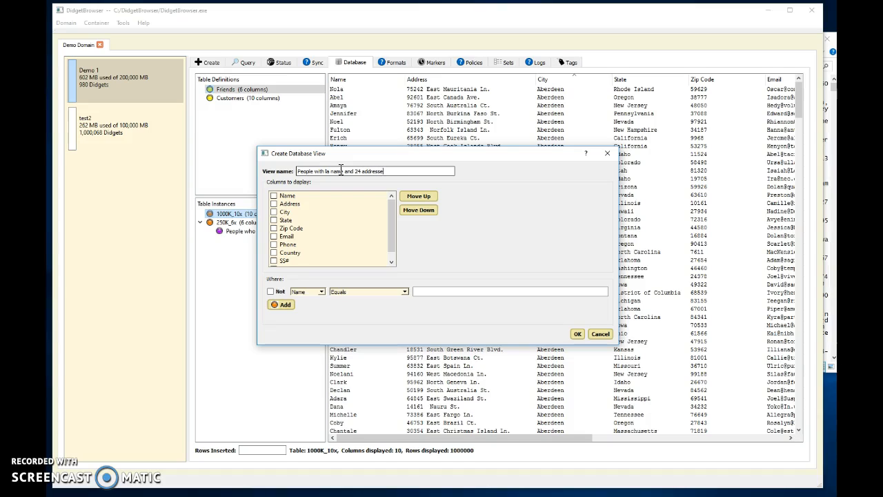
right_click(295, 227)
left_click(324, 233)
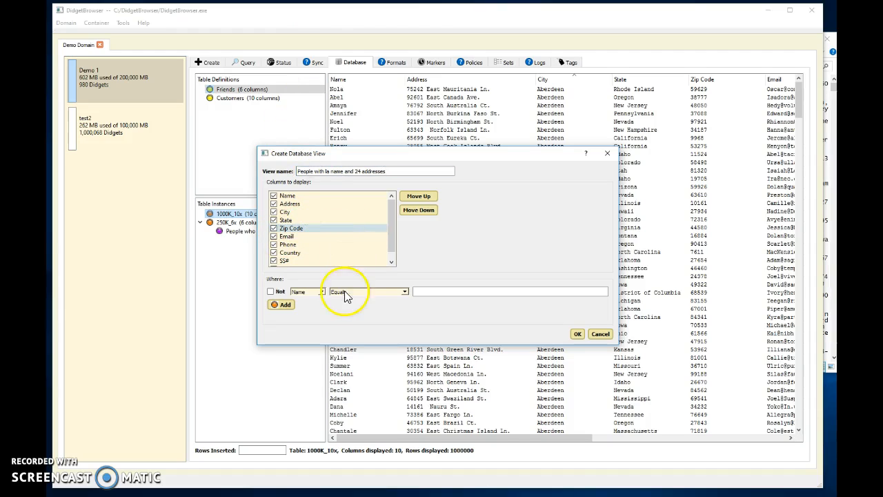
Step: Set the view's first condition to Name contains "la"
left_click(404, 291)
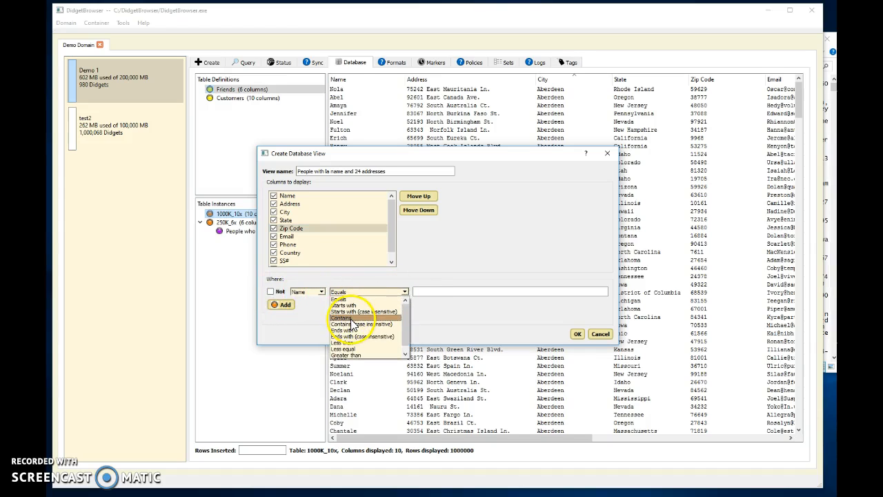
left_click(352, 318)
left_click(419, 291)
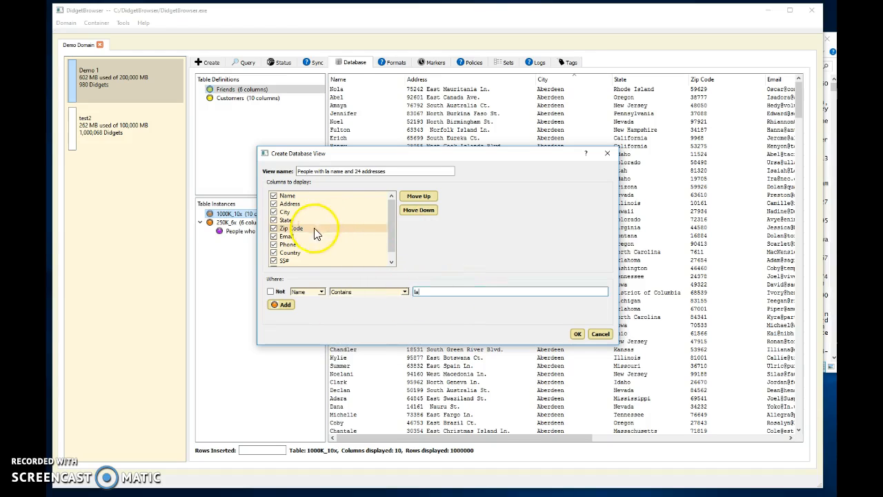
Step: Add a second condition joined by OR, Address contains "24", and create the view
left_click(289, 307)
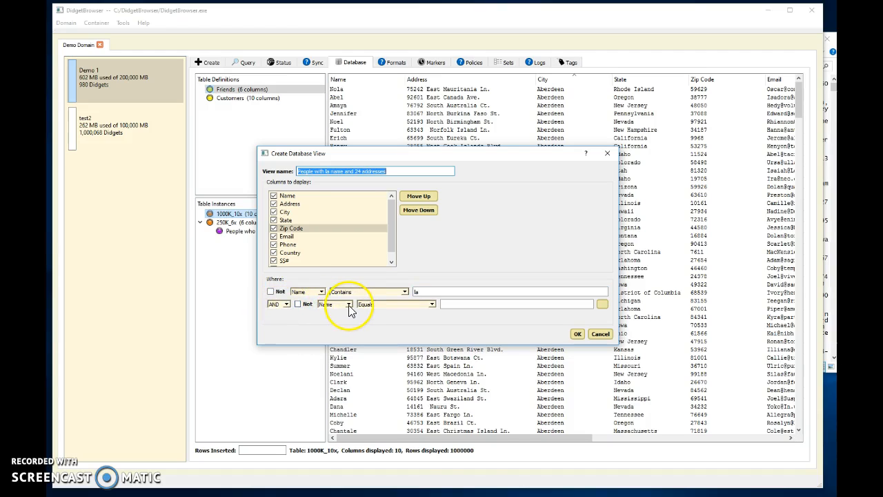
left_click(278, 305)
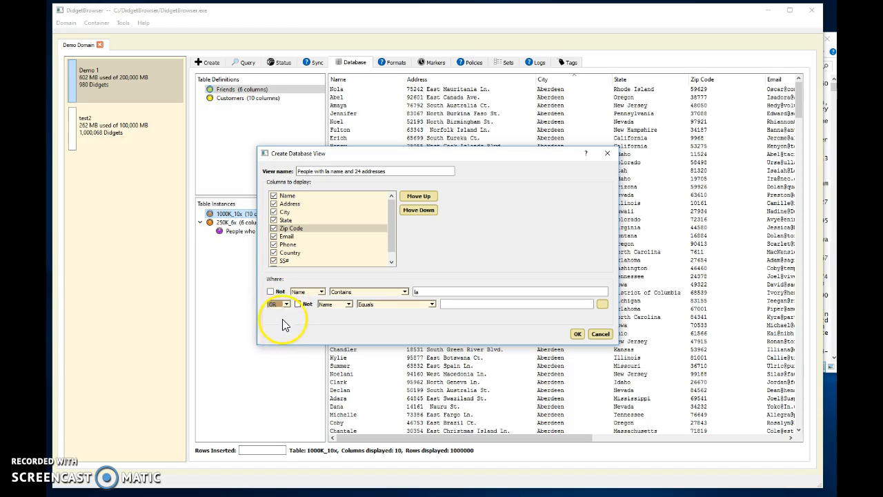
left_click(343, 304)
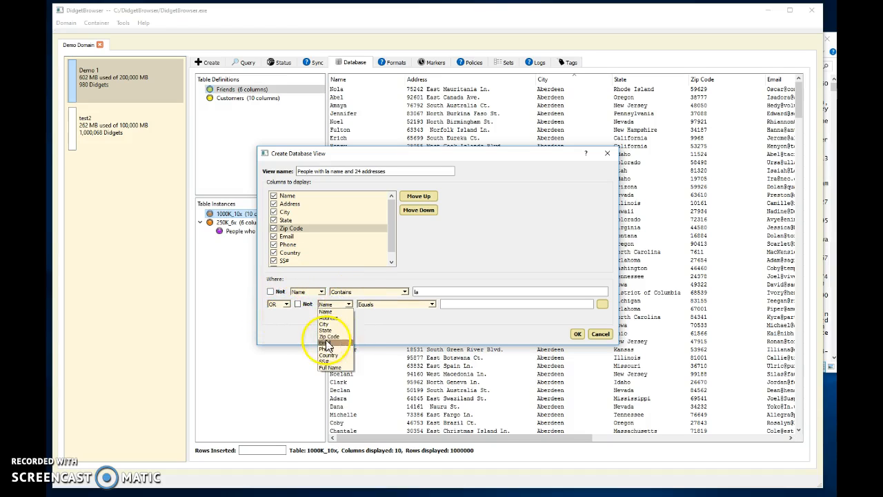
left_click(331, 318)
left_click(418, 303)
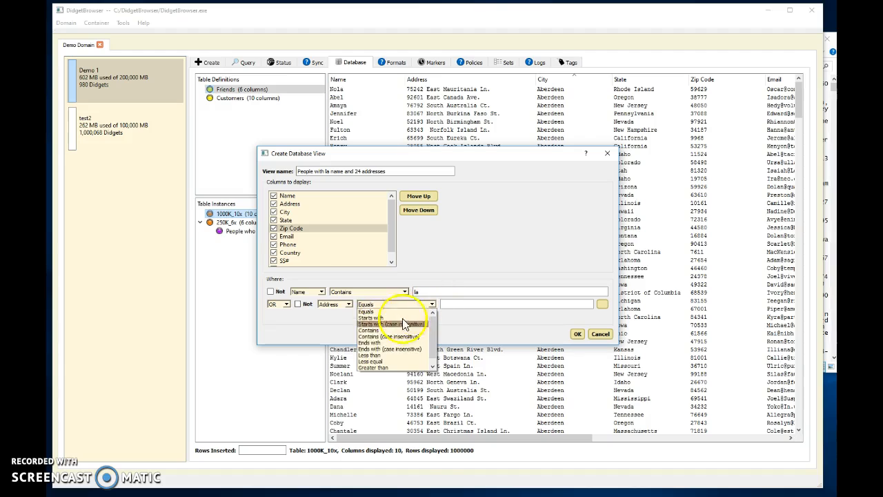
left_click(369, 330)
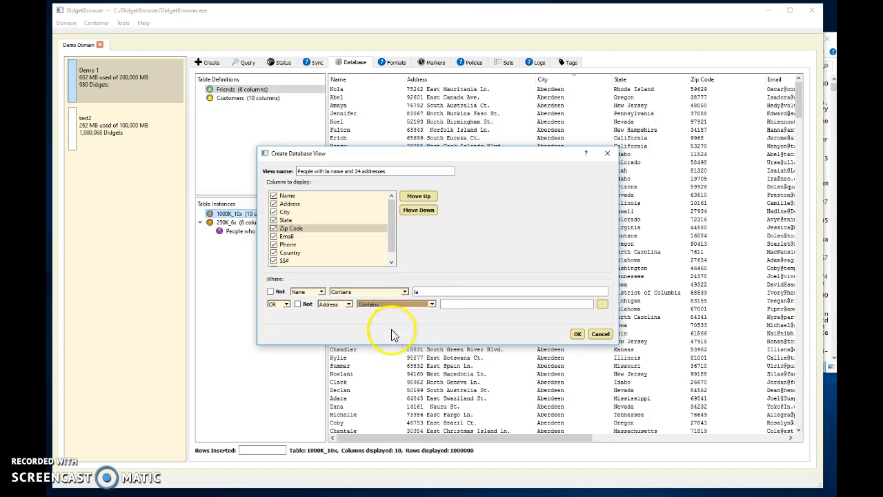
left_click(459, 307)
type("24")
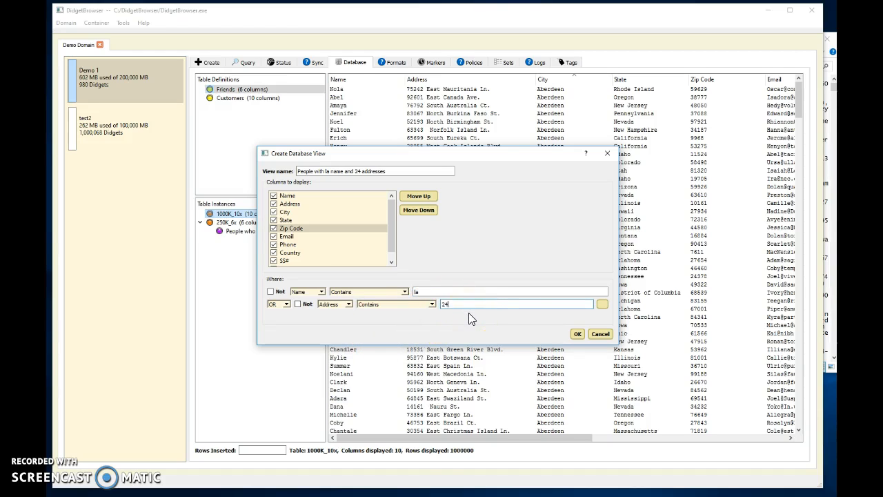
left_click(578, 334)
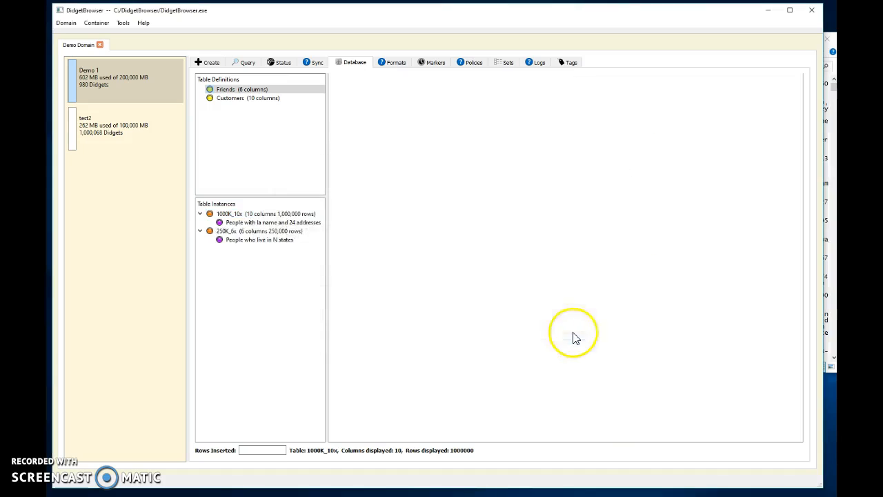
Step: Compare the rows of the "People with la name and 24 addresses" view with the full 1000K_10x table, ending on the view
left_click(255, 223)
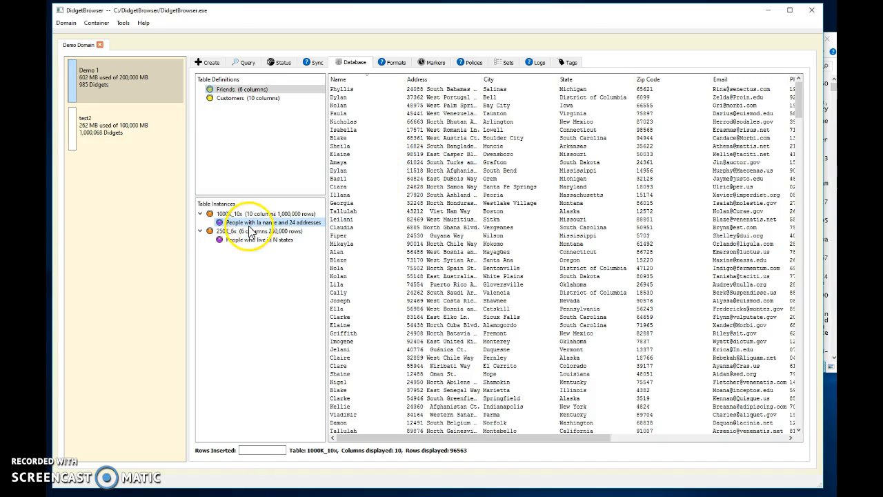
left_click(238, 213)
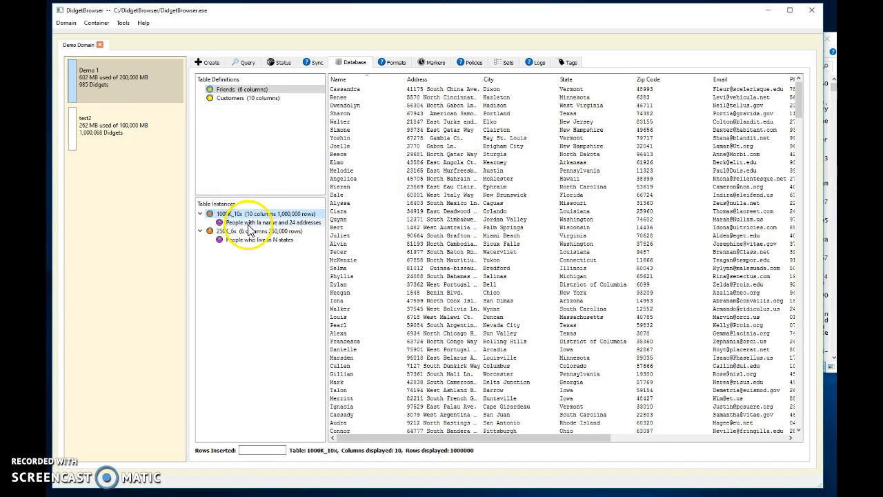
left_click(244, 223)
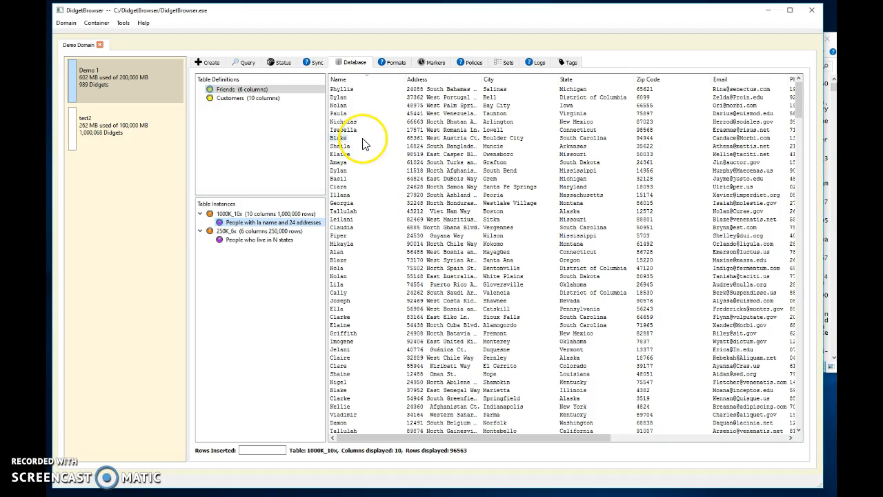
Step: Show the values of the Name column and order the value list by number of references
right_click(358, 87)
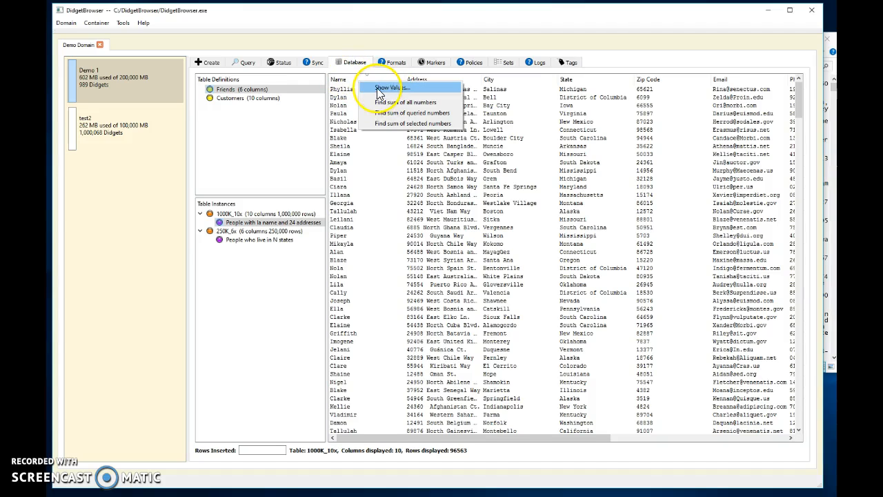
left_click(379, 93)
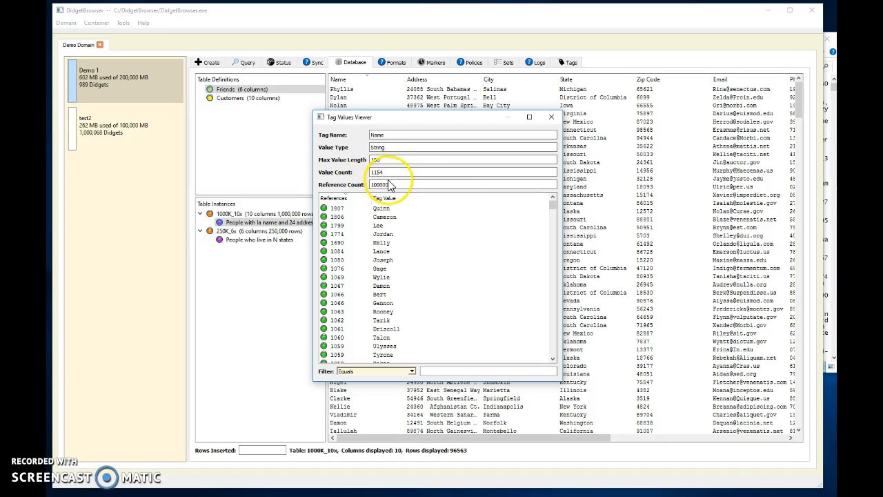
left_click_drag(373, 118, 433, 103)
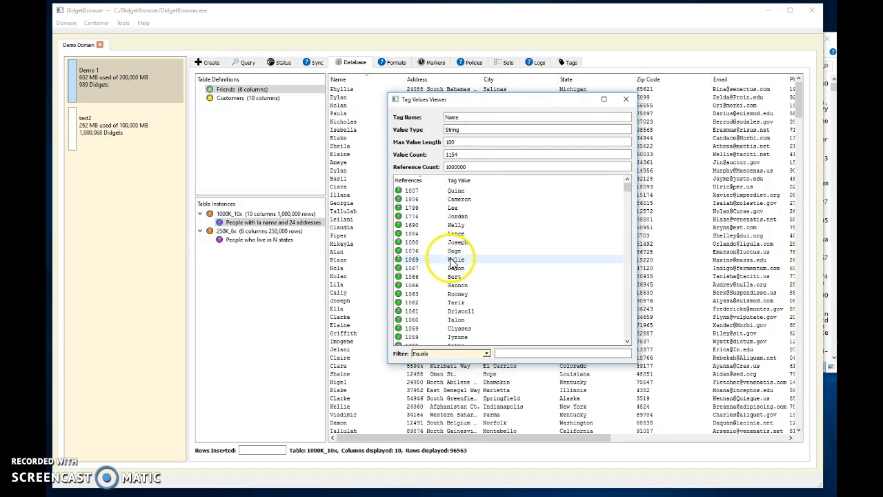
left_click(434, 181)
left_click(418, 181)
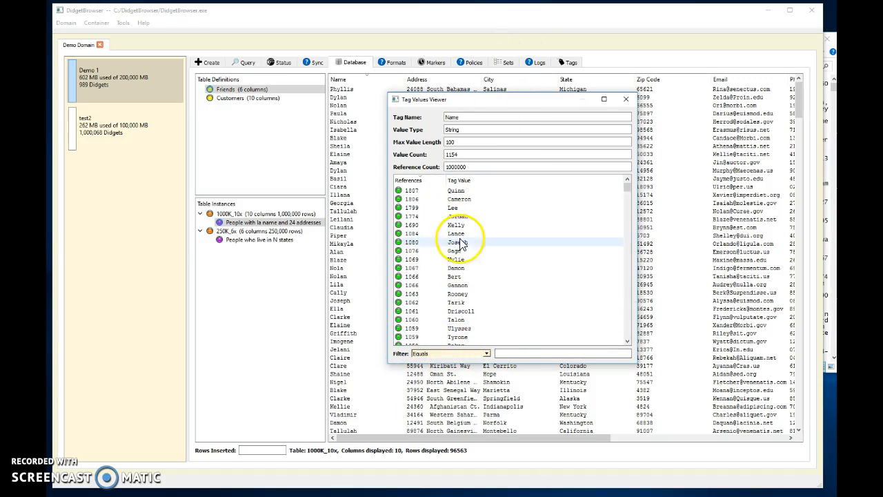
Step: Filter the Name values to those that start with "Ja"
left_click(486, 354)
left_click(424, 366)
left_click(515, 353)
type("J")
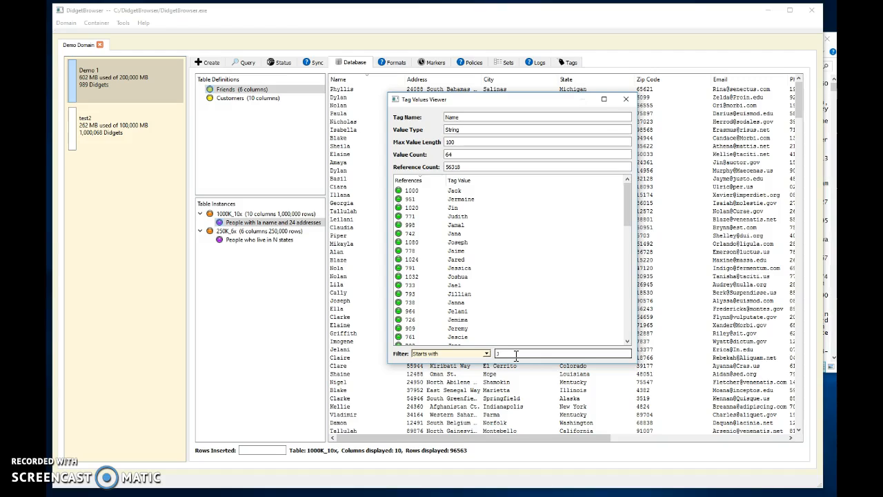
type("a")
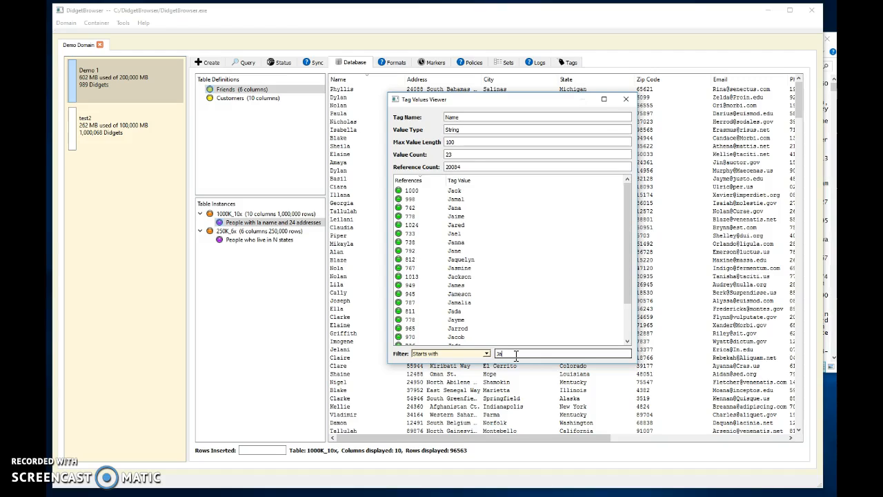
Step: Review the filtered Name values with their reference counts, and close the value viewer
scroll(480, 219, "down", 3)
scroll(467, 211, "up", 3)
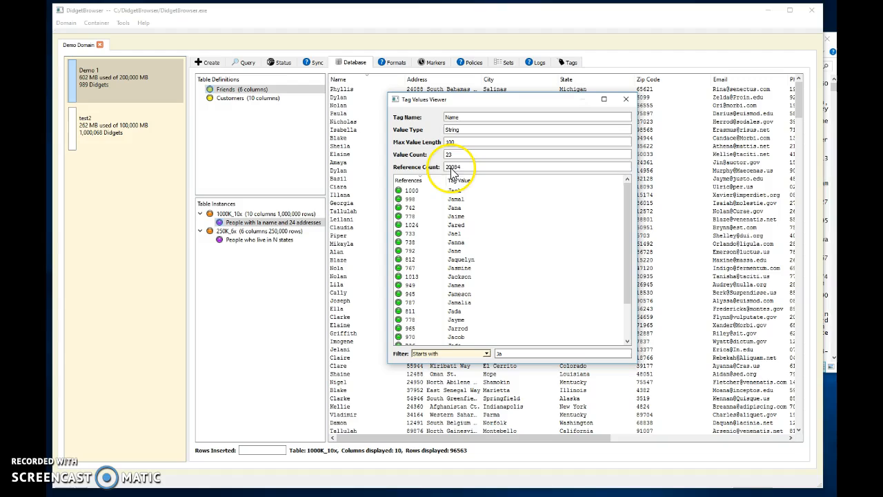
scroll(502, 216, "down", 3)
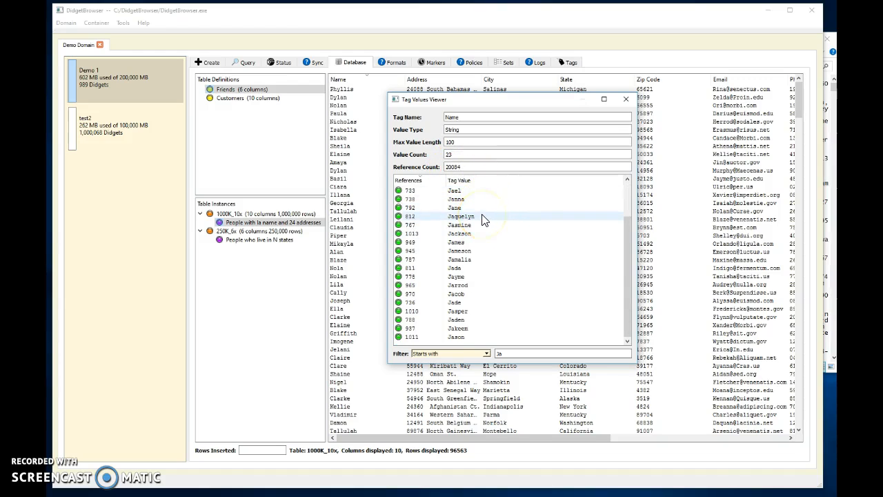
scroll(503, 216, "up", 3)
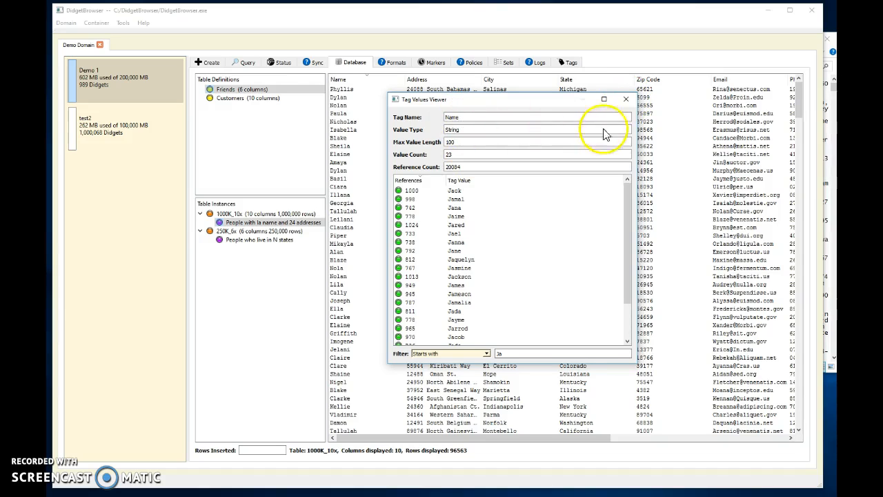
left_click(626, 102)
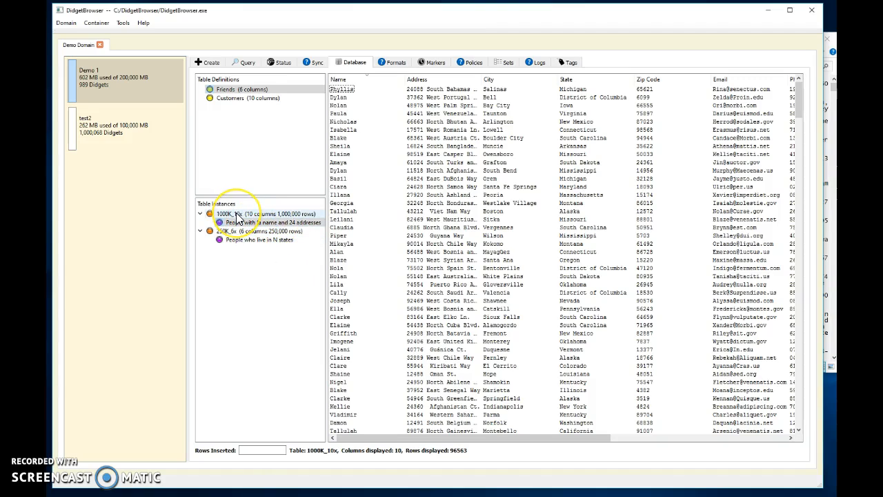
mouse_move(238, 218)
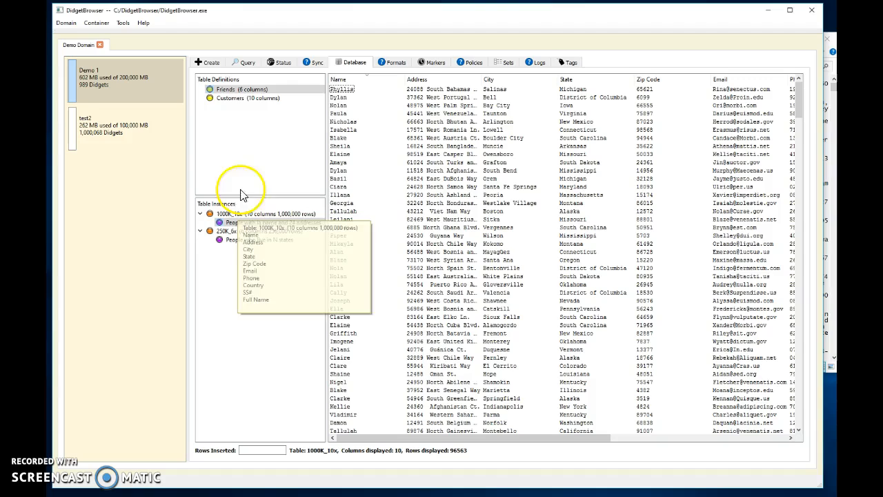